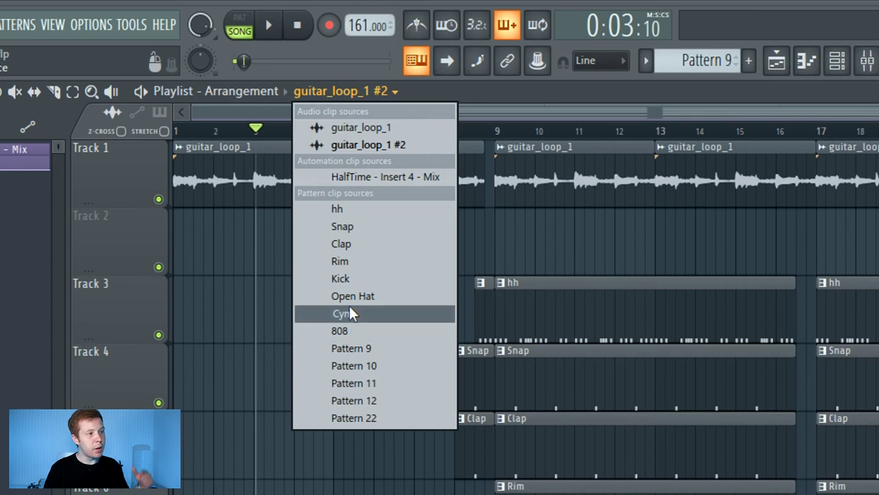
Step: Switch the playlist picker among audio clips, automation clips and patterns, finishing with the pattern list shown
{"action": "left_click", "coordinate": [164, 358]}
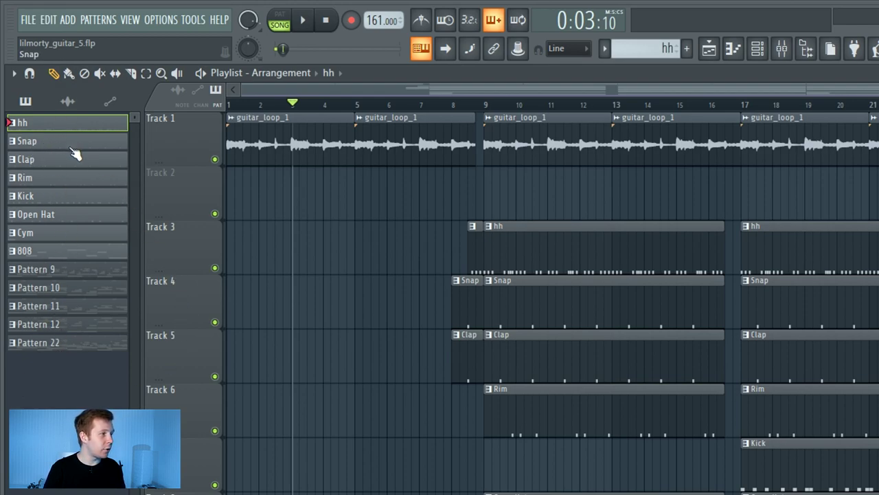
{"action": "left_click", "coordinate": [69, 102]}
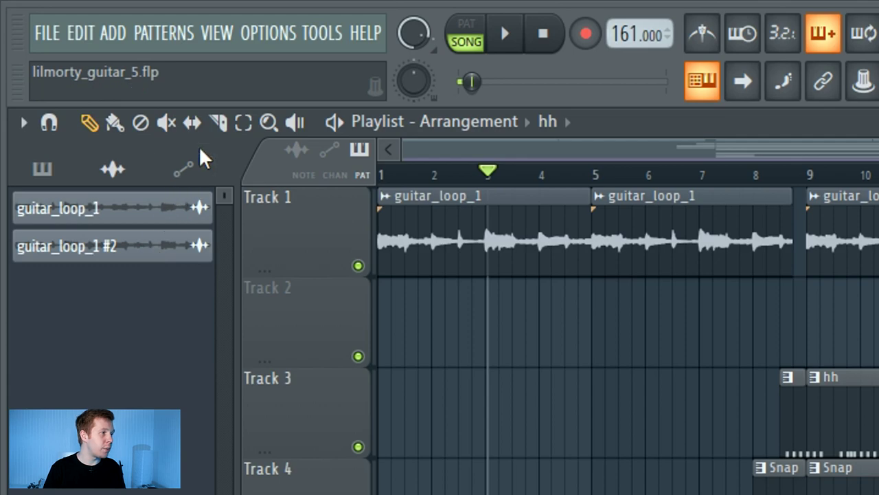
{"action": "left_click", "coordinate": [183, 169]}
{"action": "left_click", "coordinate": [42, 169]}
{"action": "left_click", "coordinate": [112, 169]}
{"action": "left_click", "coordinate": [183, 169]}
{"action": "left_click", "coordinate": [113, 169]}
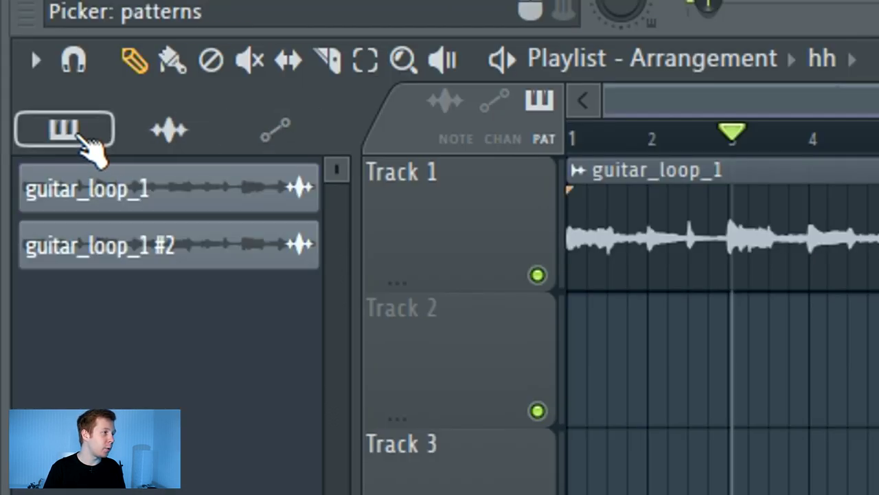
{"action": "left_click", "coordinate": [83, 136]}
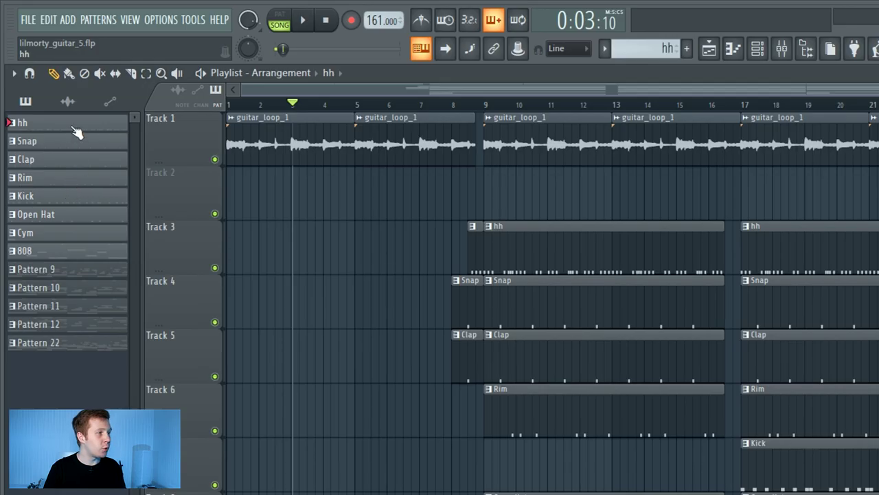
Step: Toggle the playlist's picker panel off and back on
{"action": "key", "text": "alt+p"}
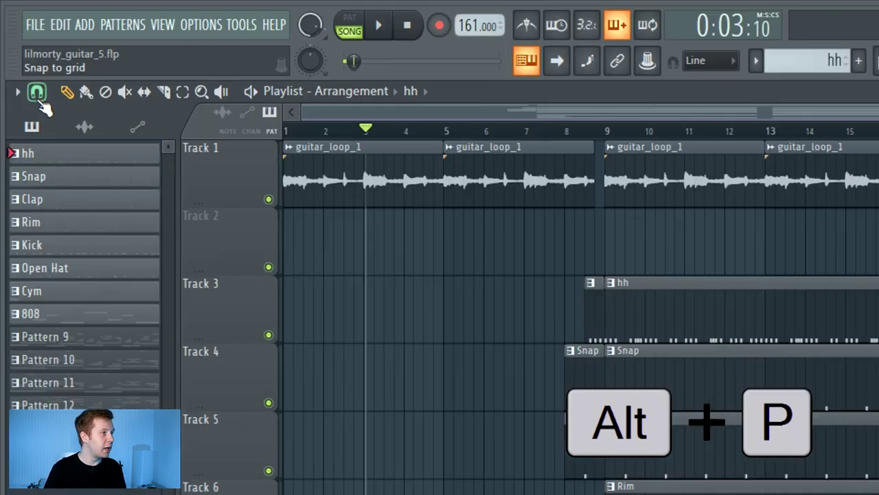
{"action": "left_click", "coordinate": [14, 73]}
{"action": "mouse_move", "coordinate": [59, 253]}
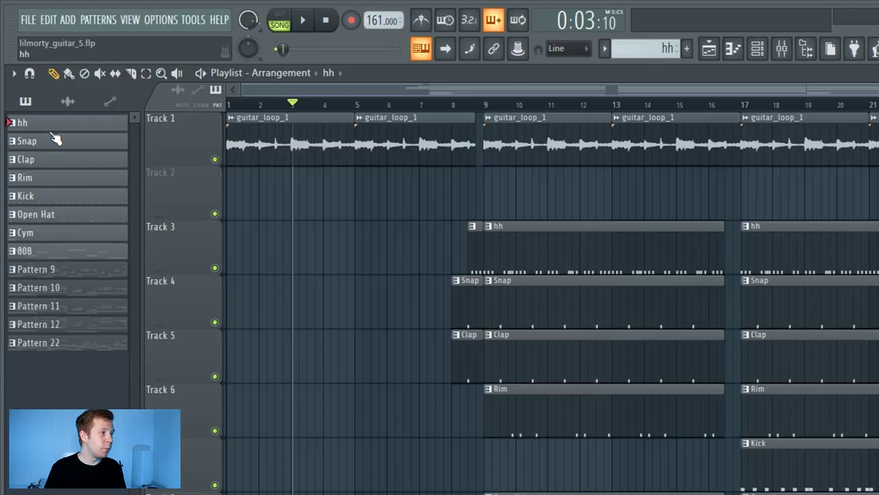
Step: Try placing Snap alone and Clap through Open Hat together in the playlist from Track 4 near bar 3, and undo both placements
{"action": "left_click_drag", "start_coordinate": [55, 141], "coordinate": [323, 306]}
{"action": "key", "text": "ctrl+z"}
{"action": "left_click", "coordinate": [73, 160]}
{"action": "left_click", "coordinate": [60, 215], "text": "shift"}
{"action": "left_click_drag", "start_coordinate": [60, 215], "coordinate": [324, 298]}
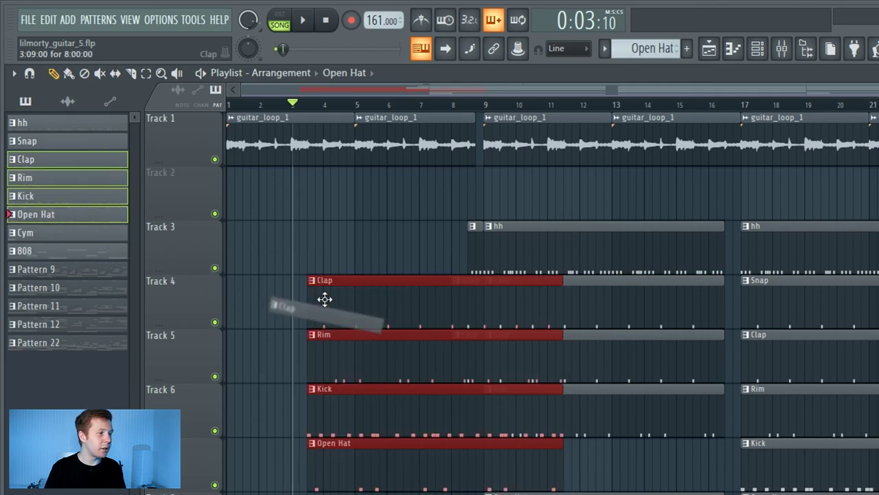
{"action": "right_click", "coordinate": [325, 302]}
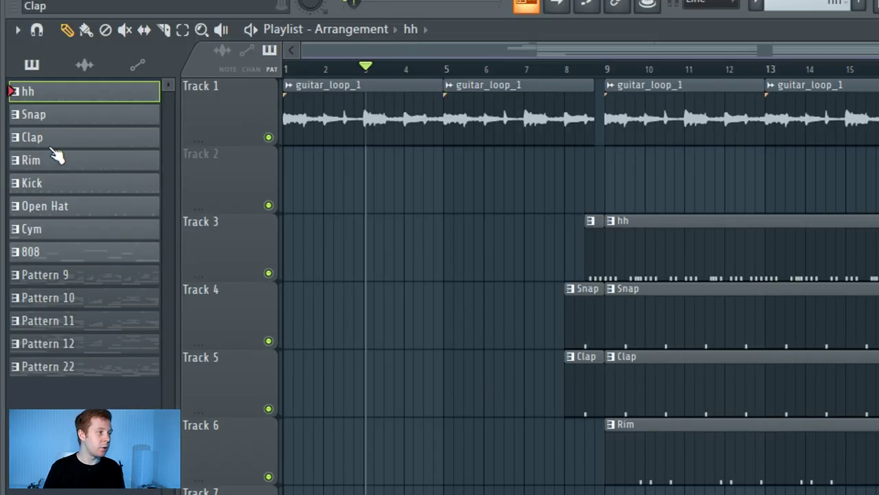
Step: Try selecting Clap, Open Hat and 808 individually, and the continuous range of patterns from hh through 808
{"action": "left_click", "coordinate": [55, 137], "text": "ctrl"}
{"action": "left_click", "coordinate": [71, 206], "text": "ctrl"}
{"action": "left_click", "coordinate": [77, 252], "text": "ctrl"}
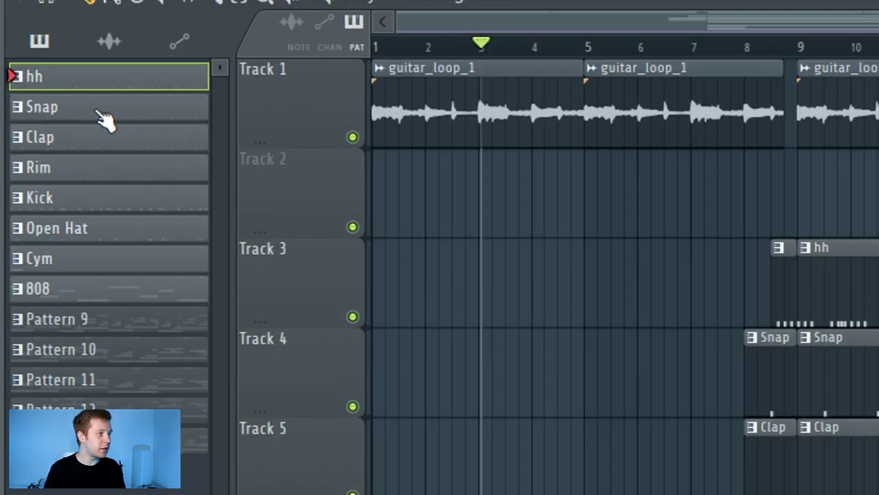
{"action": "left_click", "coordinate": [96, 294], "text": "shift"}
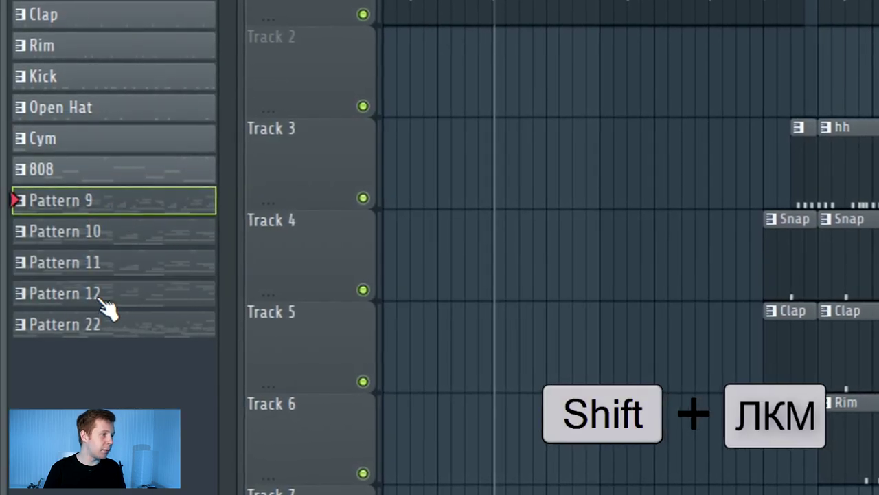
Step: Rename Pattern 9 through Pattern 12 together as GT and give them a colour gradient from dark maroon to purple
{"action": "left_click", "coordinate": [44, 270], "text": "shift"}
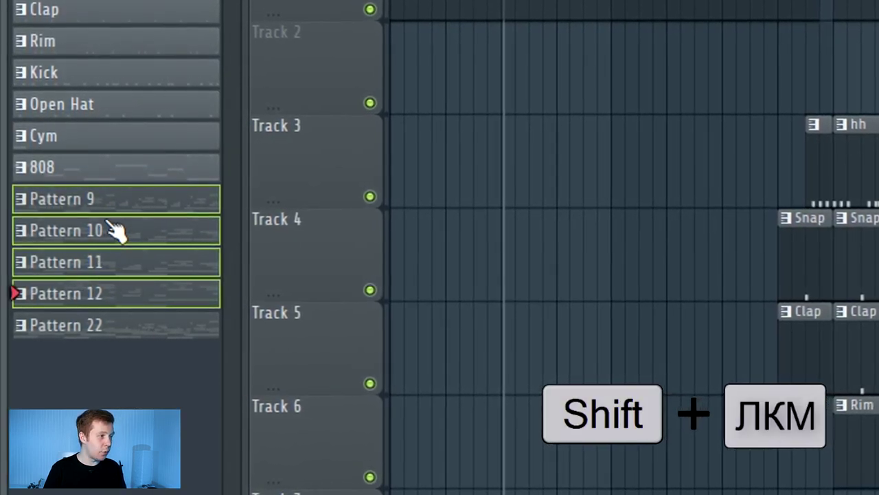
{"action": "middle_click", "coordinate": [112, 201]}
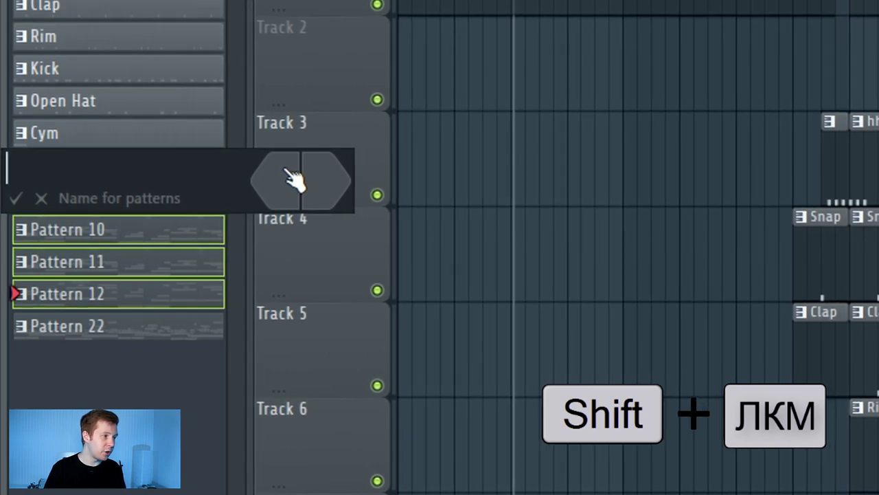
{"action": "left_click", "coordinate": [283, 177]}
{"action": "left_click", "coordinate": [178, 186]}
{"action": "left_click", "coordinate": [187, 171]}
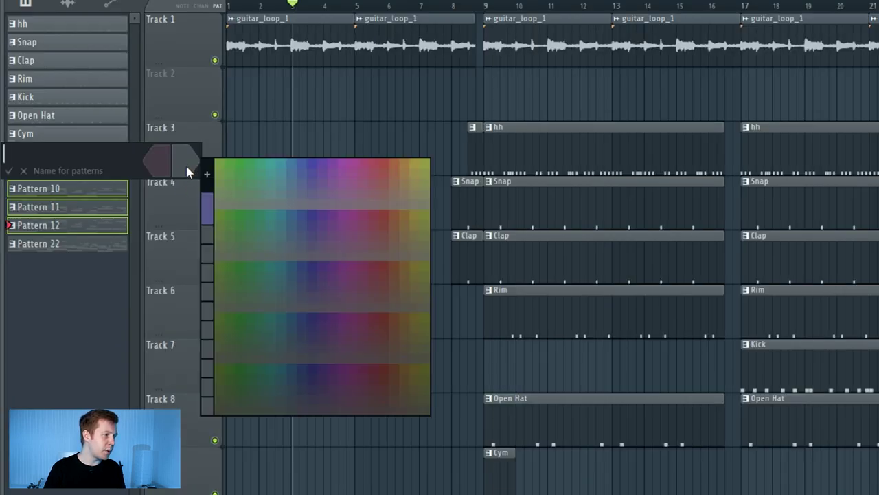
{"action": "left_click", "coordinate": [208, 212]}
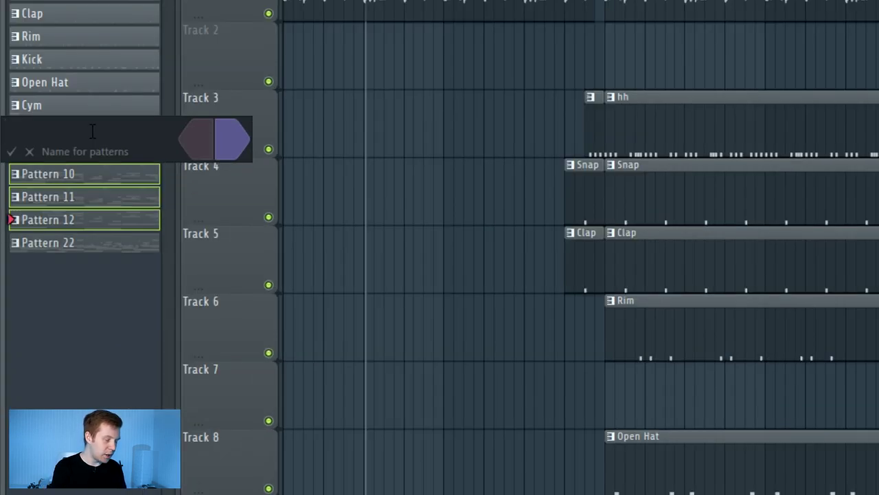
{"action": "type", "text": "GT"}
{"action": "key", "text": "Return"}
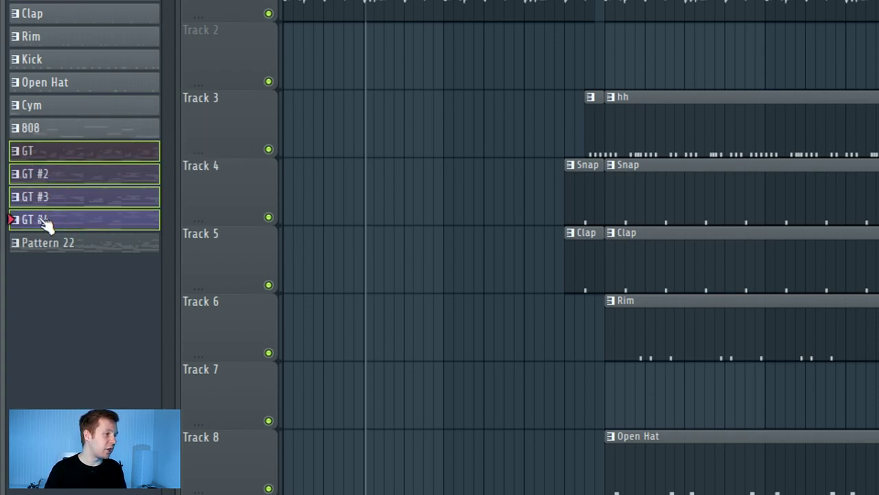
Step: Place the four GT patterns together on Tracks 4 to 7 near bar 2 and delete the placed clips
{"action": "left_click_drag", "start_coordinate": [32, 155], "coordinate": [309, 176]}
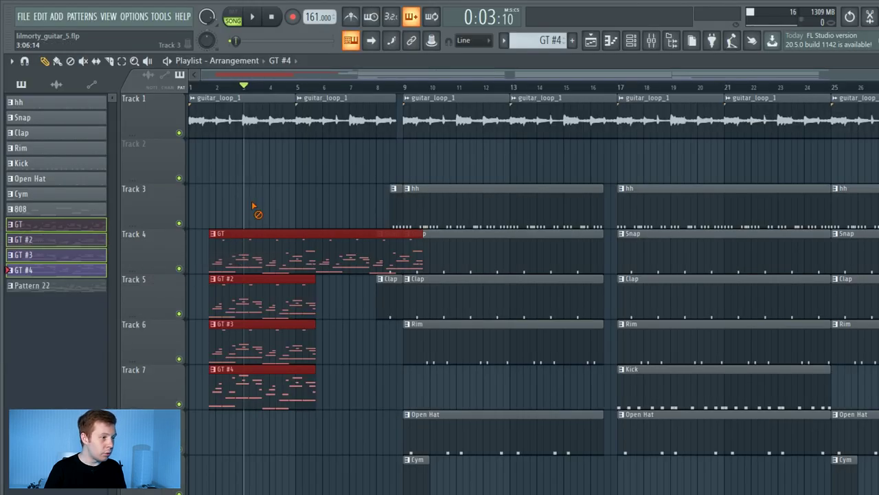
{"action": "left_click_drag", "start_coordinate": [252, 205], "coordinate": [275, 413]}
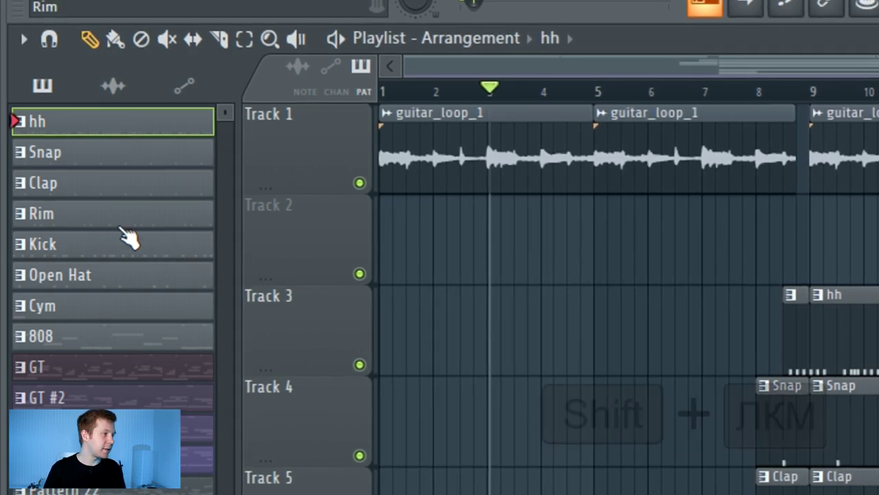
Step: Rename the hh pattern as hh3 and colour it red
{"action": "left_click", "coordinate": [86, 122], "text": "shift"}
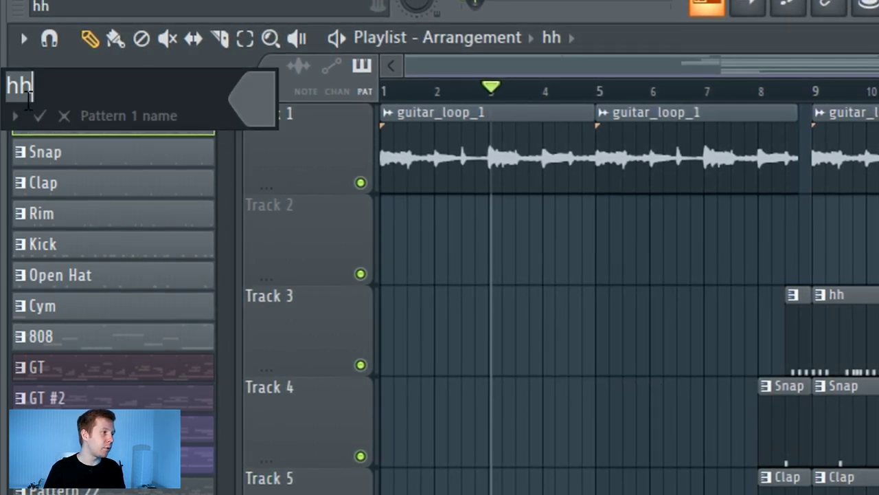
{"action": "left_click", "coordinate": [252, 106]}
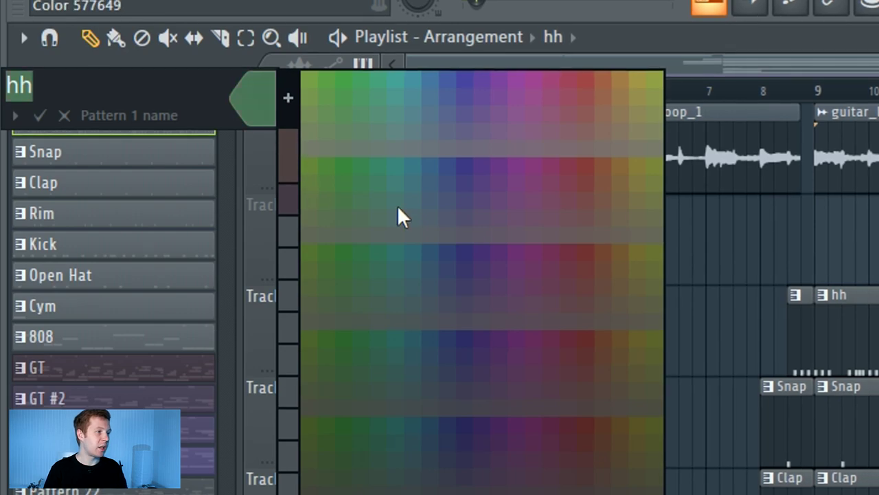
{"action": "left_click", "coordinate": [584, 180]}
{"action": "type", "text": "3"}
{"action": "key", "text": "Return"}
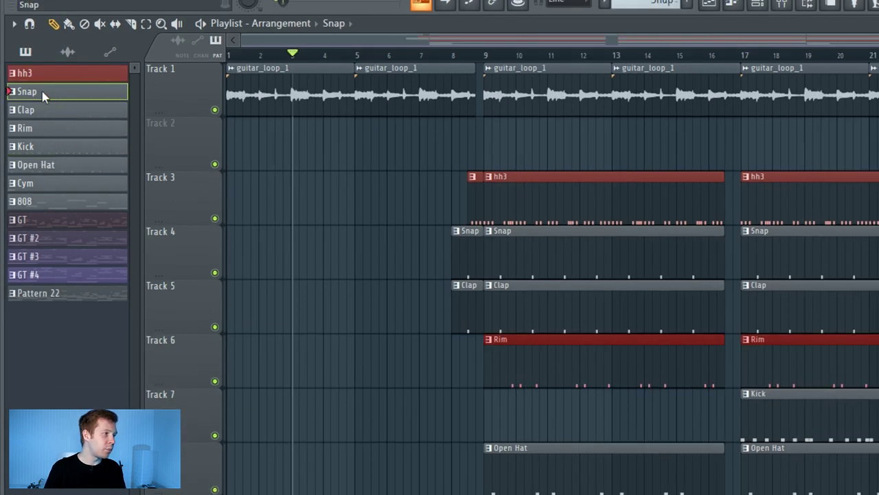
Step: Select the playlist clips belonging to the Snap pattern, and those belonging to Clap and hh3
{"action": "right_click", "coordinate": [42, 92]}
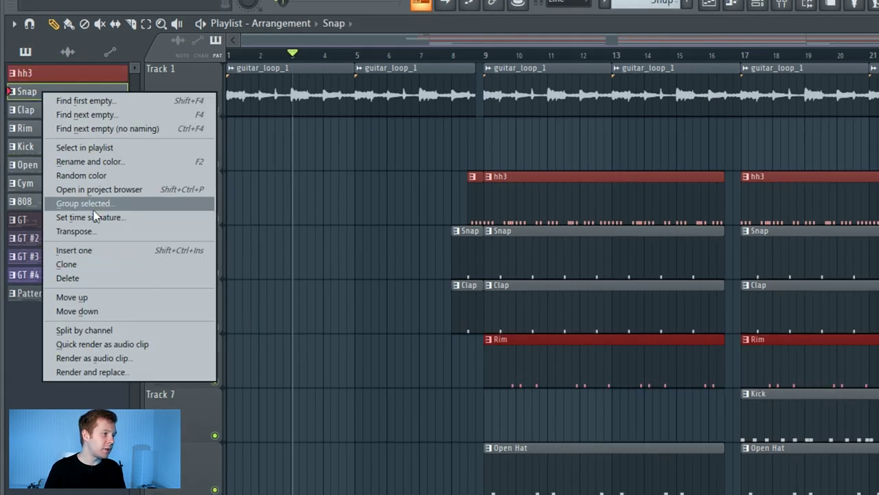
{"action": "left_click", "coordinate": [84, 148]}
{"action": "right_click", "coordinate": [42, 114]}
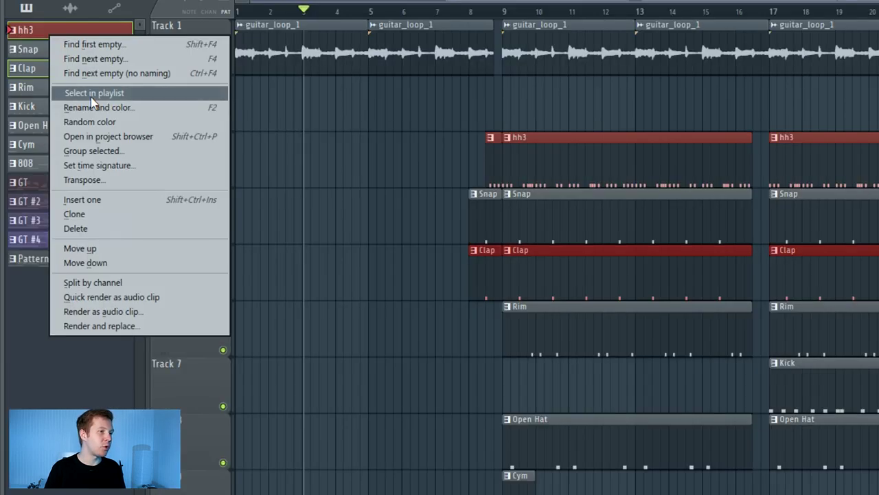
{"action": "left_click", "coordinate": [134, 146]}
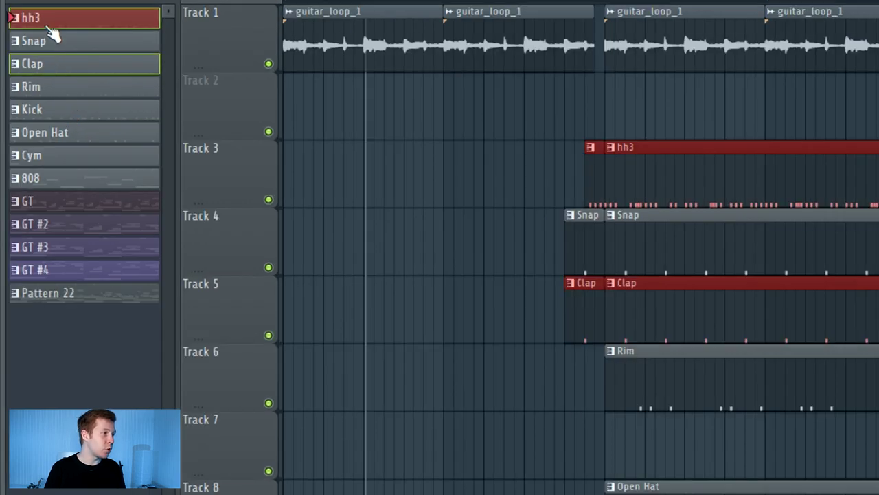
Step: Group the patterns from hh3 through 808 under the name Drums
{"action": "left_click", "coordinate": [62, 180], "text": "shift"}
{"action": "right_click", "coordinate": [66, 89]}
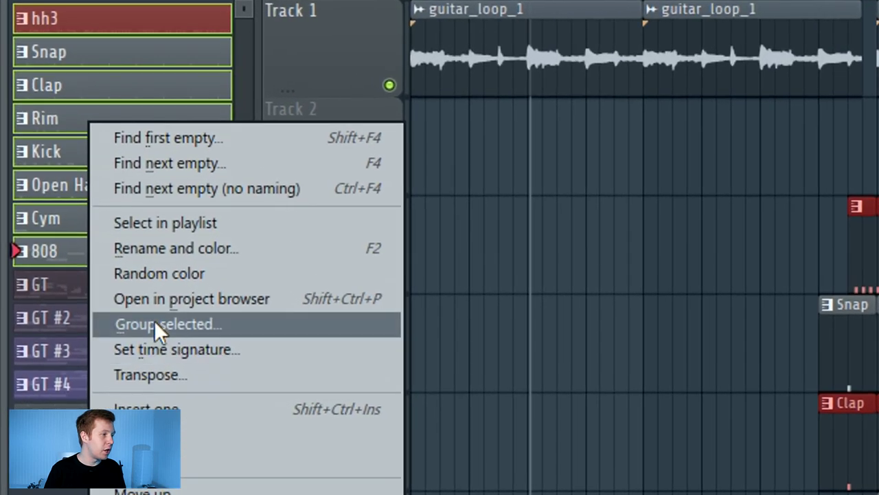
{"action": "left_click", "coordinate": [154, 320]}
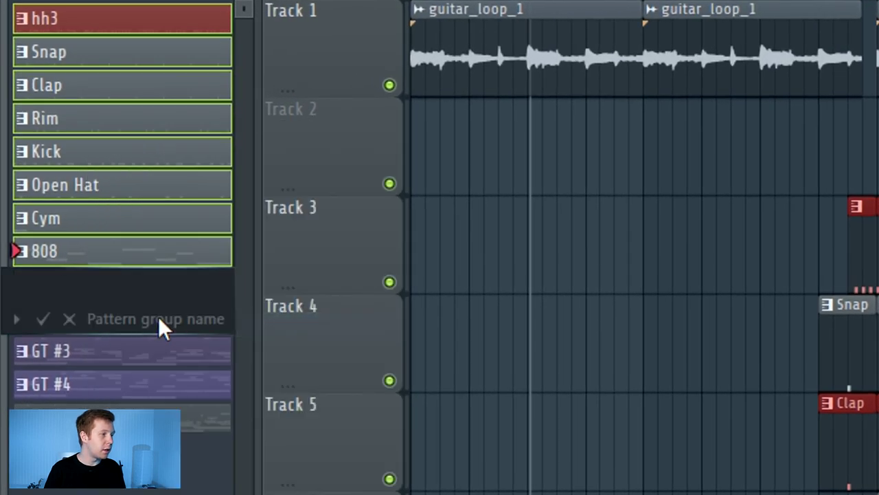
{"action": "type", "text": "D"}
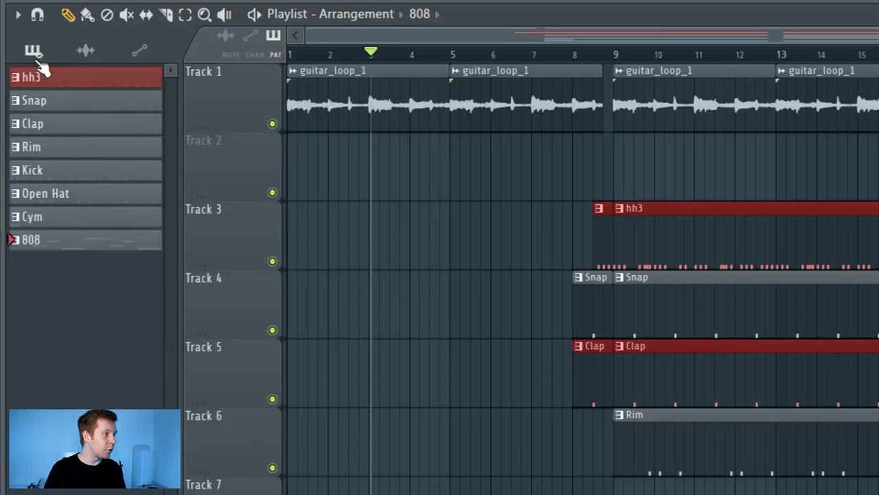
Step: Show all patterns again and group the four GT patterns under the name GTR
{"action": "left_click", "coordinate": [33, 50]}
{"action": "left_click", "coordinate": [41, 73]}
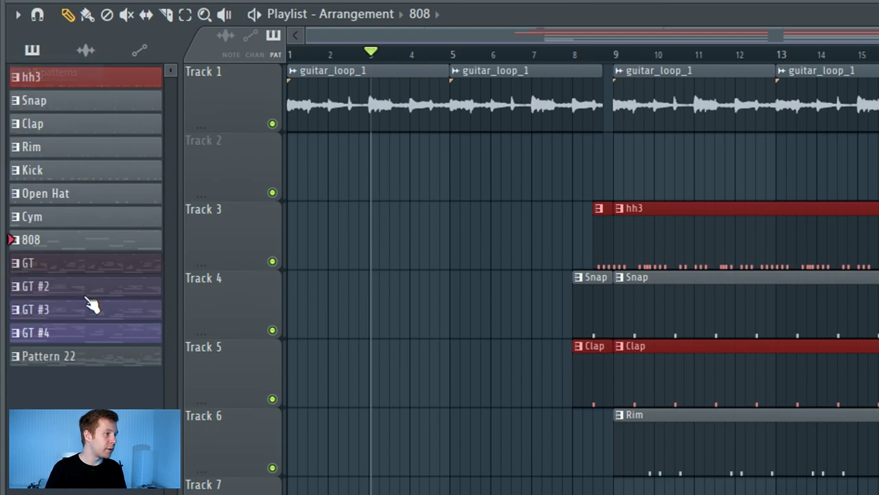
{"action": "left_click", "coordinate": [59, 335], "text": "shift"}
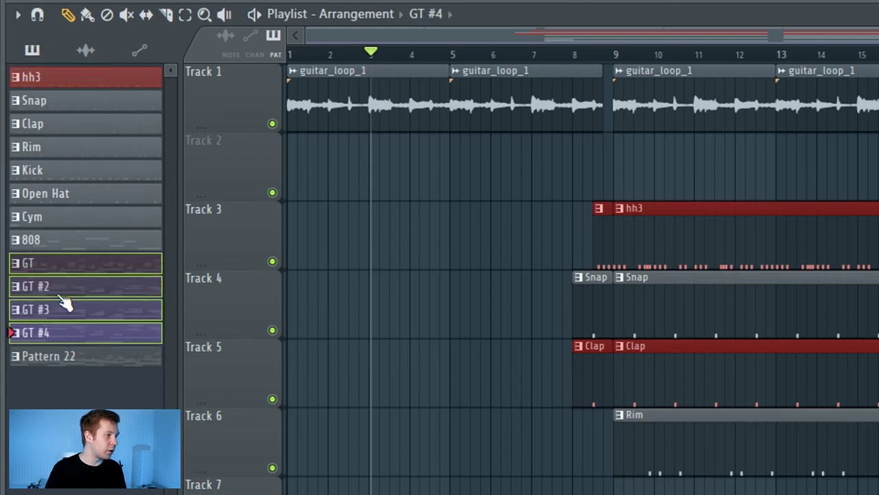
Step: Filter the pattern list to the Drums group and switch it to the GTR group
{"action": "left_click", "coordinate": [47, 62]}
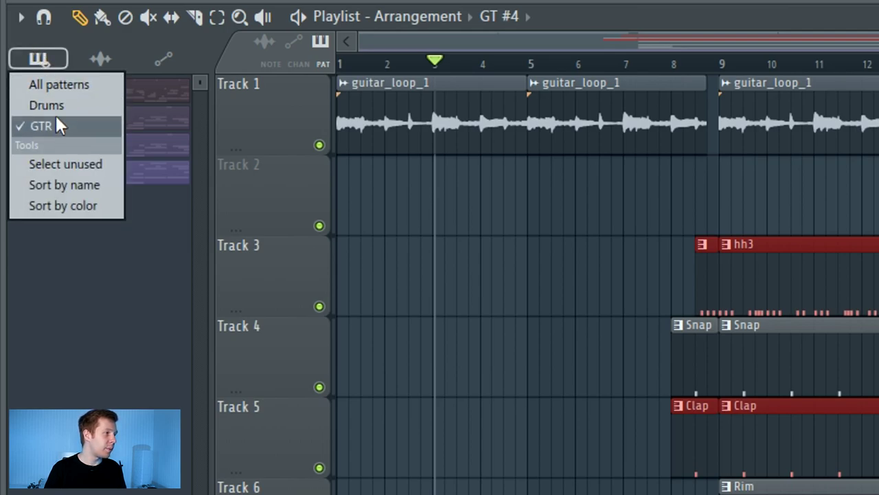
{"action": "left_click", "coordinate": [46, 105]}
{"action": "left_click", "coordinate": [38, 58]}
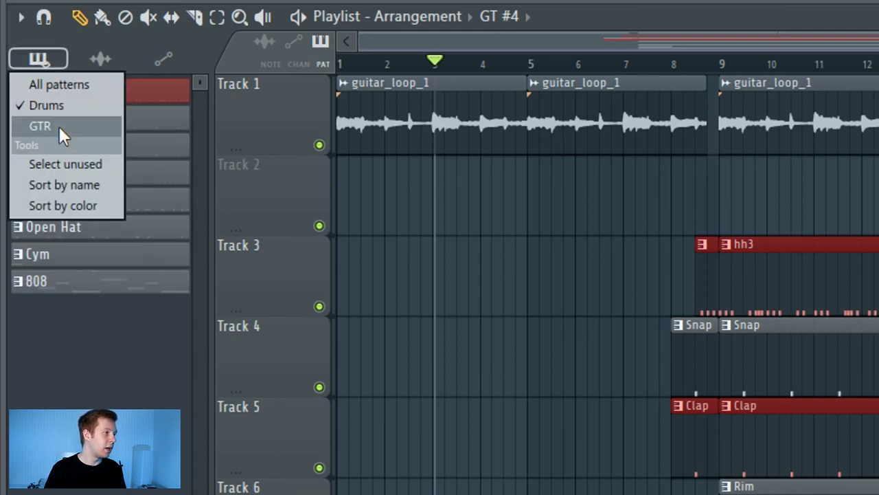
{"action": "left_click", "coordinate": [41, 127]}
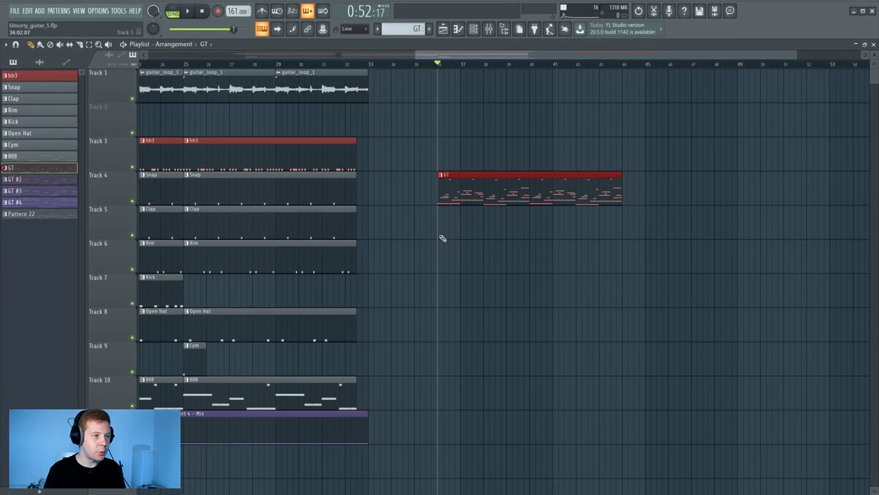
Step: Play the GT clip placed at bar 36 and transpose the GT pattern by semitones
{"action": "key", "text": "space"}
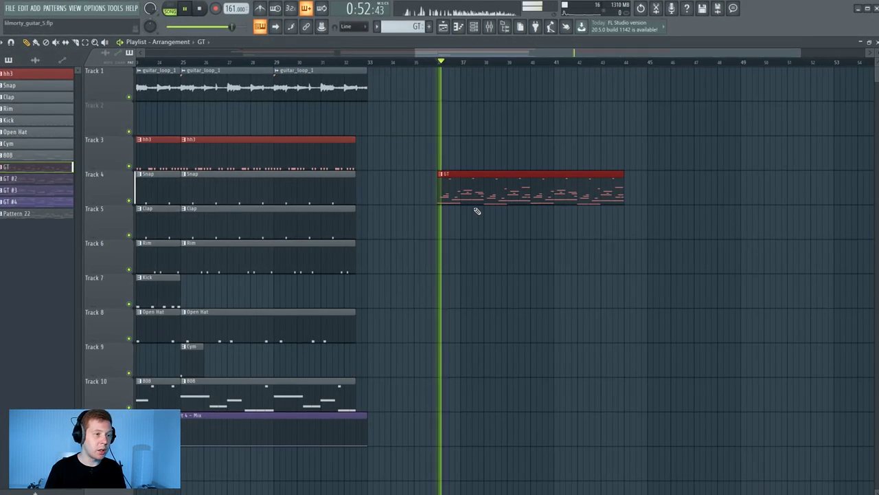
{"action": "right_click", "coordinate": [26, 167]}
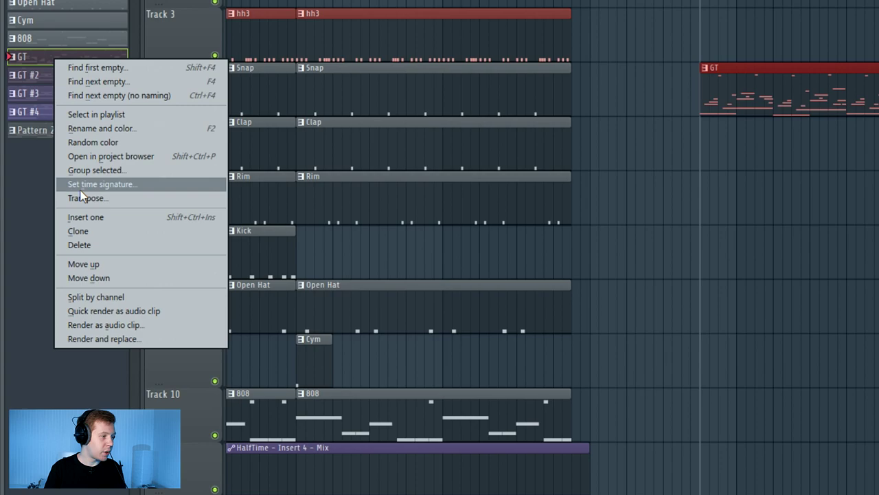
{"action": "left_click", "coordinate": [107, 197]}
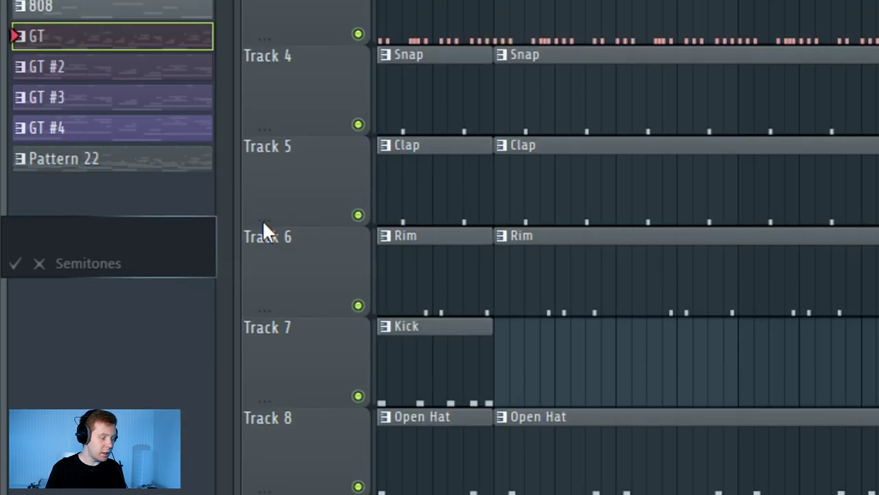
{"action": "key", "text": "Return"}
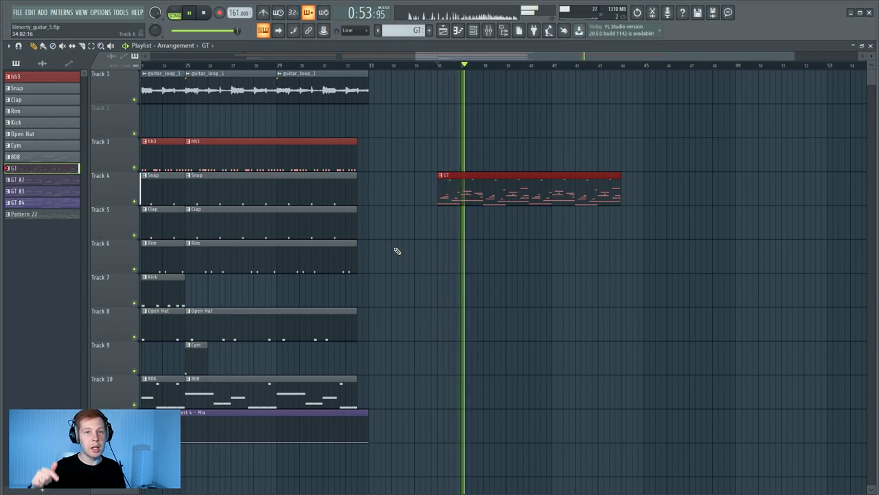
Step: Stop playback and delete the GT clip placed at bar 36
{"action": "key", "text": "space"}
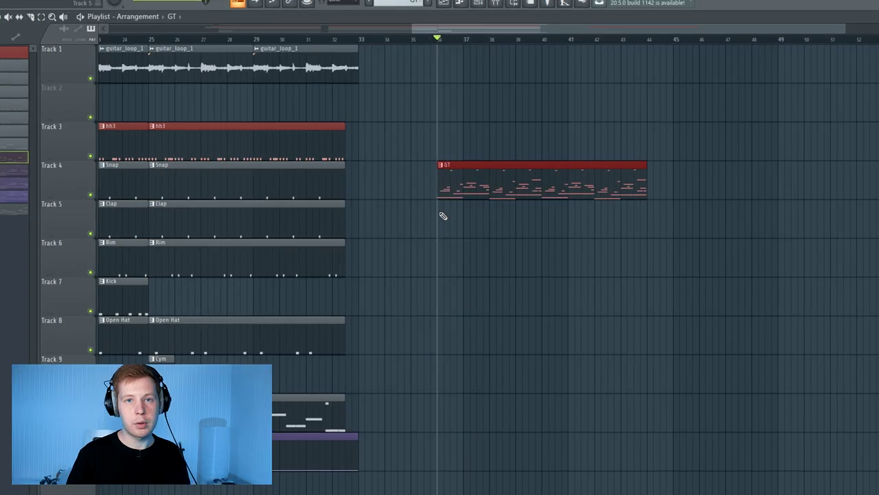
{"action": "key", "text": "Delete"}
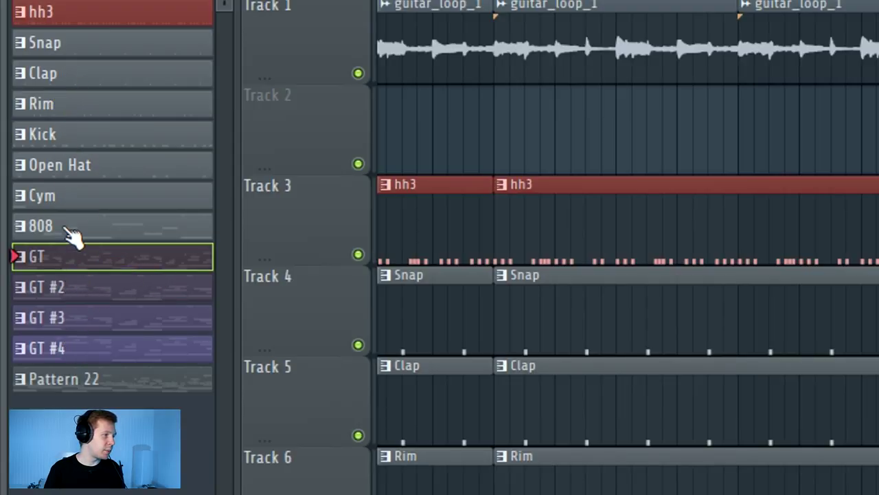
Step: Move the GT pattern up two places in the pattern list and back below 808, and select the unused patterns
{"action": "scroll", "coordinate": [83, 271], "scroll_direction": "up", "scroll_amount": 2, "text": "shift"}
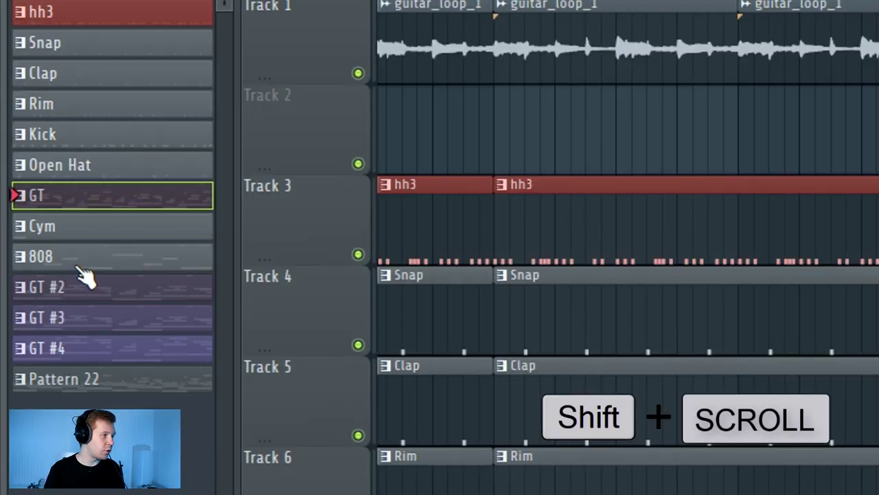
{"action": "scroll", "coordinate": [86, 274], "scroll_direction": "down", "scroll_amount": 2, "text": "shift"}
{"action": "left_click_drag", "start_coordinate": [79, 243], "coordinate": [77, 269]}
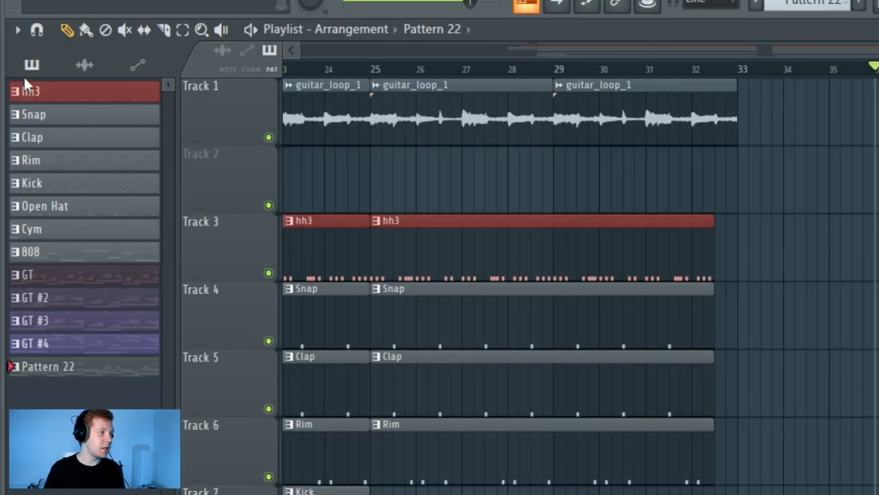
{"action": "left_click", "coordinate": [24, 62]}
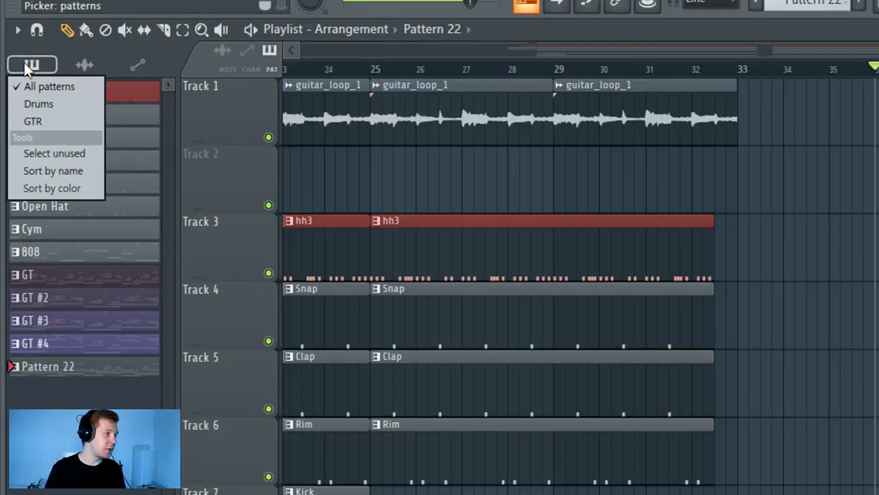
{"action": "left_click", "coordinate": [49, 154]}
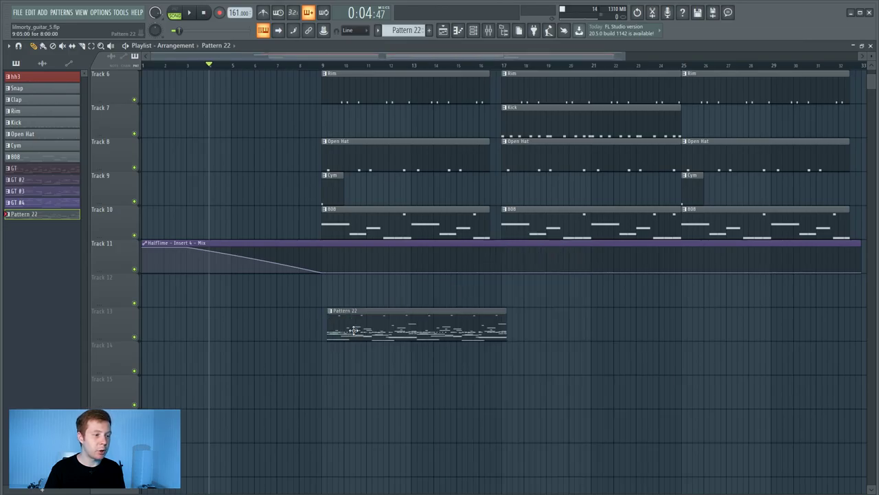
Step: Shift the Pattern 22 clip on Track 13 slightly earlier and delete it
{"action": "left_click_drag", "start_coordinate": [352, 330], "coordinate": [337, 330]}
{"action": "right_click", "coordinate": [327, 323]}
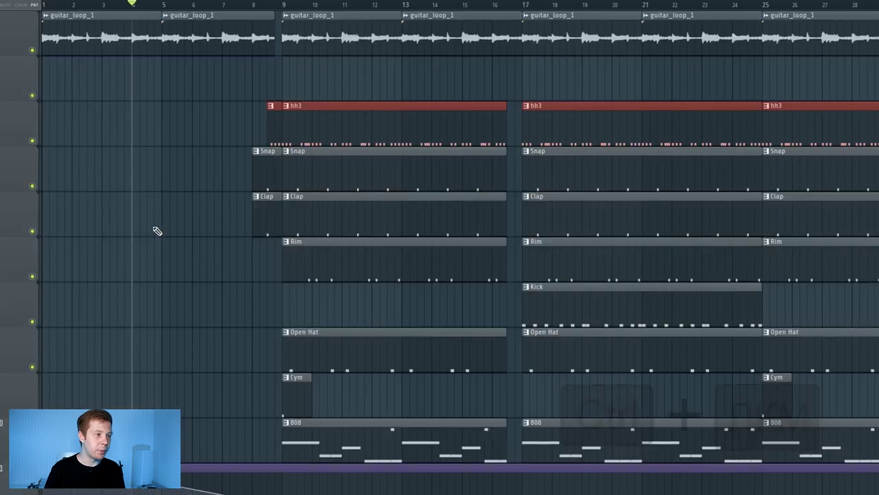
Step: Box-select the clips around bar 9, clear the selection, and shift the bar 9 Clap clip earlier on Track 5 and delete it
{"action": "left_click_drag", "start_coordinate": [211, 124], "coordinate": [303, 292]}
{"action": "left_click", "coordinate": [249, 272], "text": "ctrl"}
{"action": "left_click_drag", "start_coordinate": [401, 226], "coordinate": [98, 232], "text": "shift"}
{"action": "right_click", "coordinate": [99, 230]}
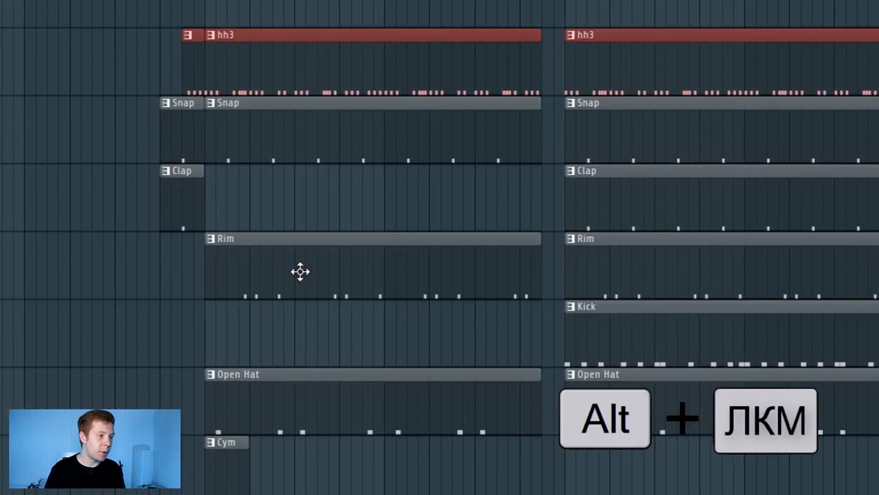
Step: Move the Rim clip at bar 9 freely with snapping bypassed and remove it from Track 6
{"action": "left_click_drag", "start_coordinate": [339, 266], "coordinate": [319, 268], "text": "alt"}
{"action": "left_click_drag", "start_coordinate": [267, 278], "coordinate": [97, 287], "text": "alt"}
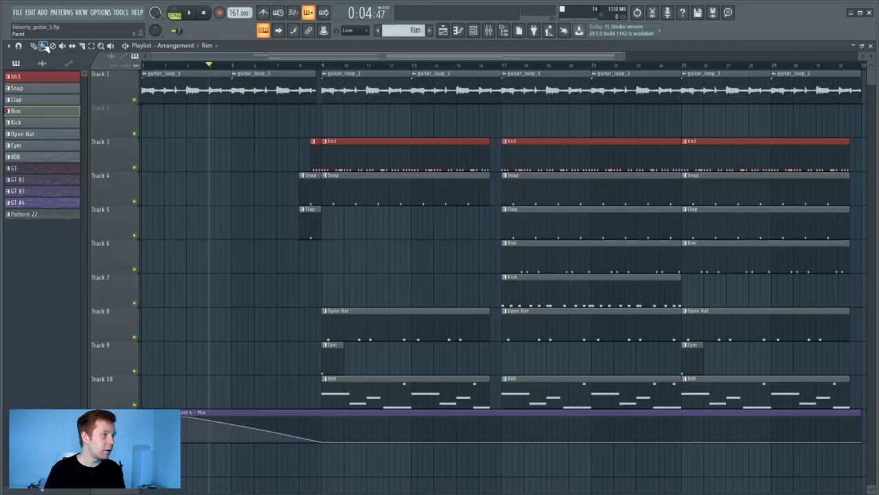
Step: Paint Rim clips along Track 6 and one on Track 5 at bar 9, and delete the ones on Track 6
{"action": "left_click_drag", "start_coordinate": [165, 261], "coordinate": [370, 265]}
{"action": "left_click", "coordinate": [326, 228]}
{"action": "right_click", "coordinate": [365, 265]}
{"action": "right_click", "coordinate": [288, 264]}
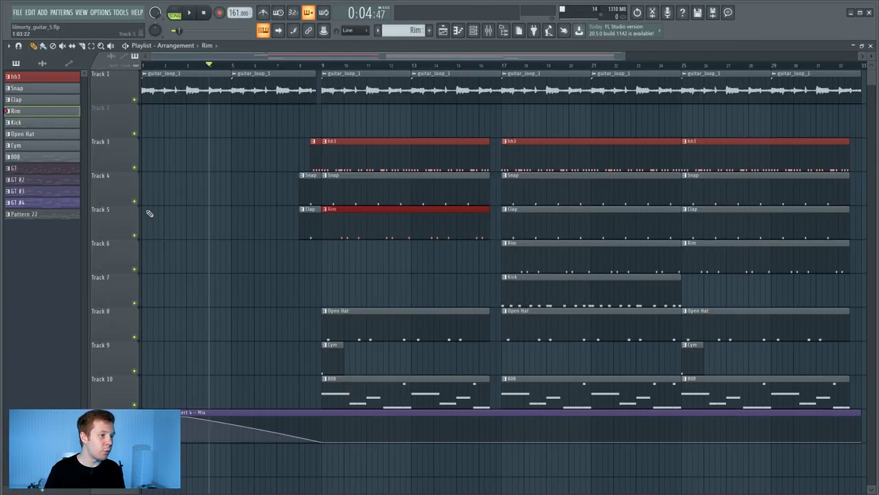
Step: Try the Mute tool and the Delete tool on the clips around bar 9
{"action": "left_click", "coordinate": [63, 46]}
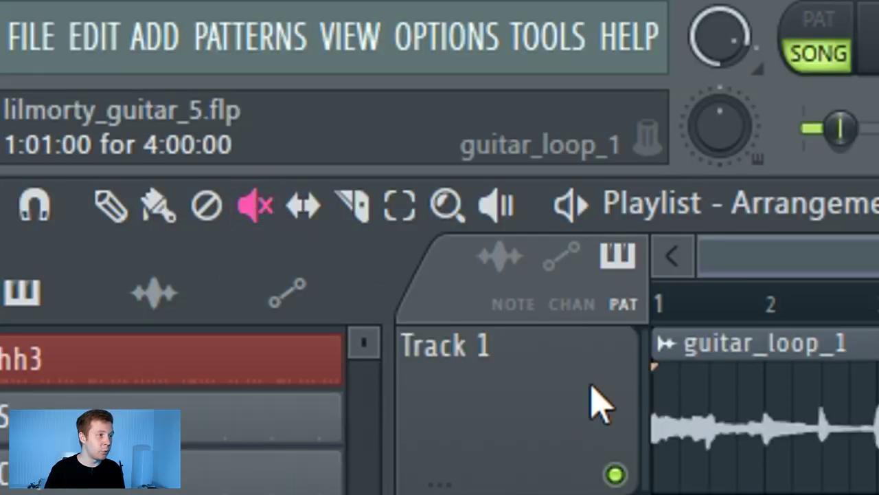
{"action": "left_click", "coordinate": [206, 205]}
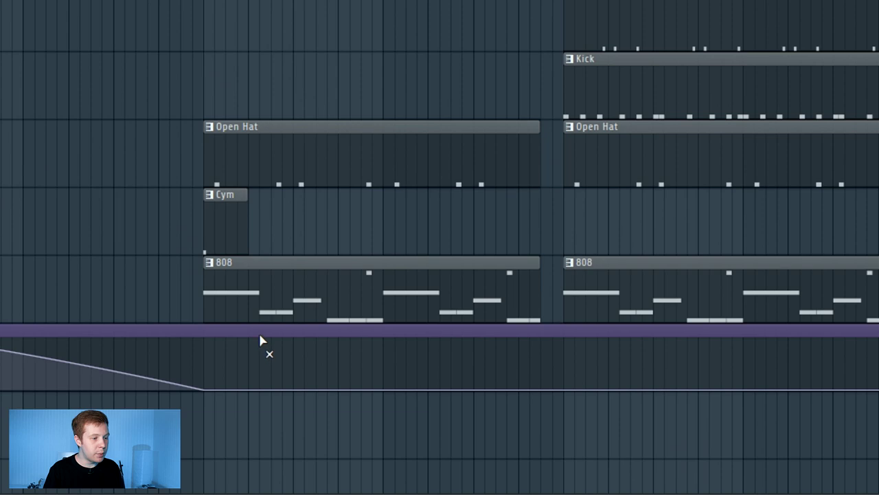
{"action": "left_click", "coordinate": [261, 167]}
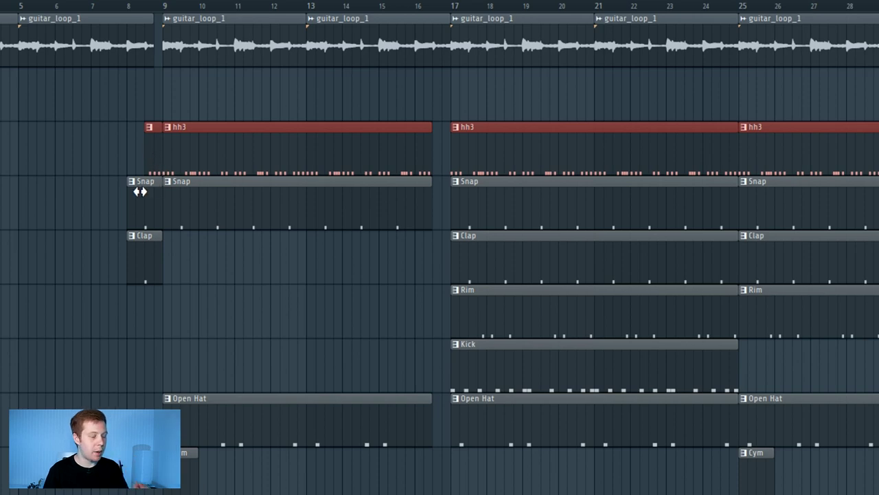
Step: Try slipping the contents of the hh3 and guitar loop clips at bar 9 back and forth within their boundaries
{"action": "scroll", "coordinate": [168, 170], "scroll_direction": "up", "scroll_amount": 8}
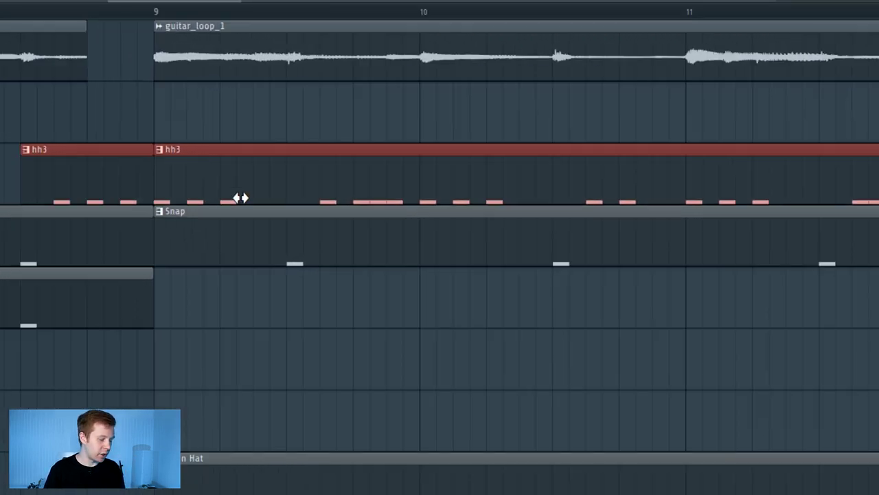
{"action": "left_click_drag", "start_coordinate": [267, 184], "coordinate": [361, 191]}
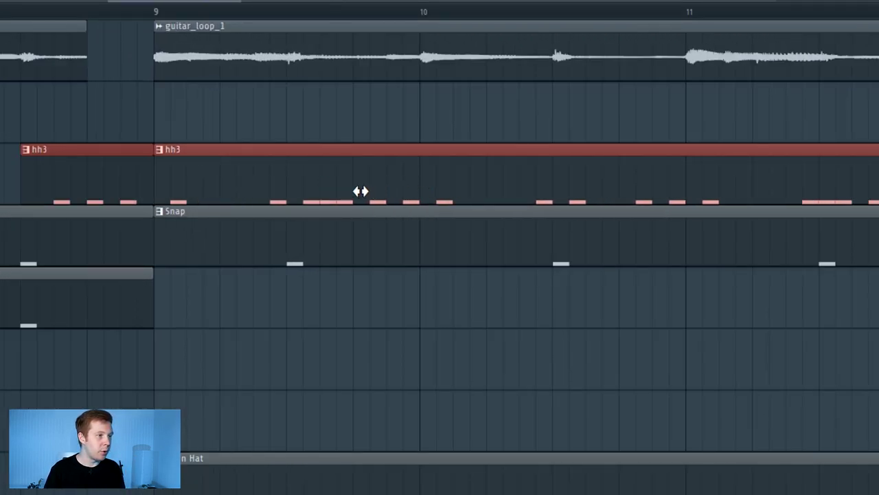
{"action": "left_click_drag", "start_coordinate": [229, 175], "coordinate": [533, 182]}
{"action": "left_click_drag", "start_coordinate": [303, 55], "coordinate": [149, 61]}
{"action": "left_click_drag", "start_coordinate": [177, 103], "coordinate": [355, 116]}
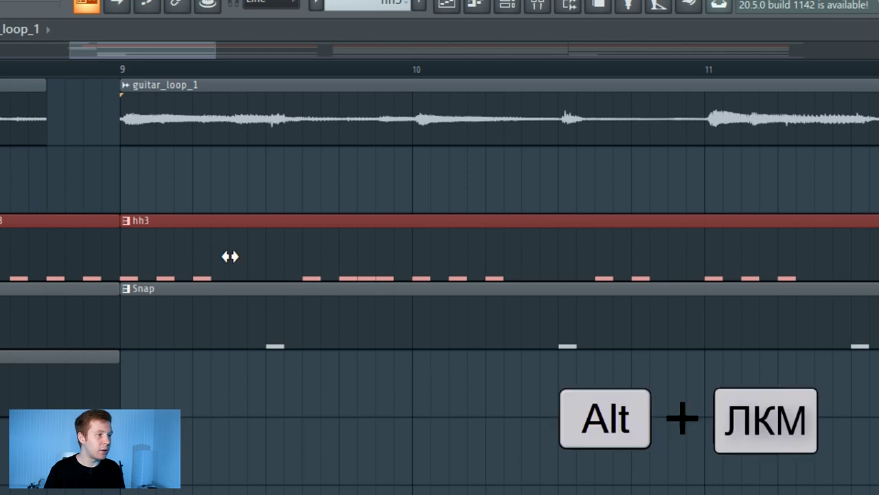
{"action": "left_click_drag", "start_coordinate": [323, 255], "coordinate": [296, 255]}
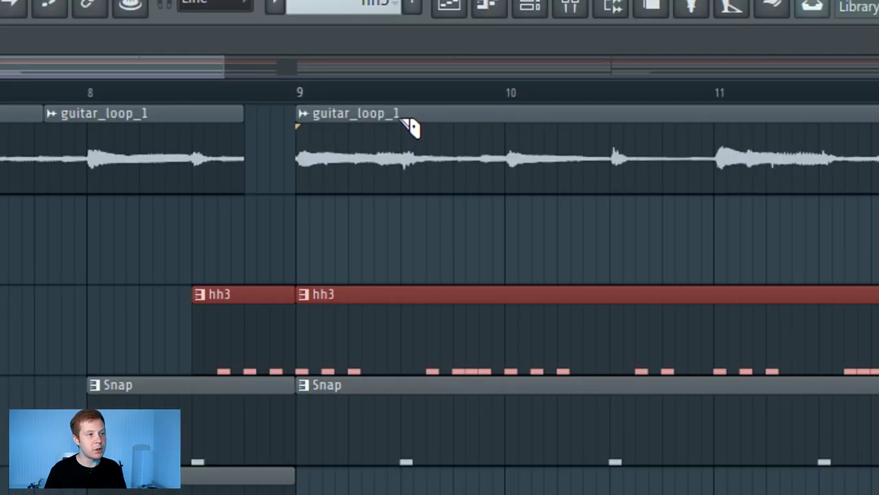
Step: Slice the guitar loop midway through bar 9 and cut off the ends of the guitar, Snap and Clap clips before bar 9
{"action": "left_click_drag", "start_coordinate": [410, 128], "coordinate": [413, 176]}
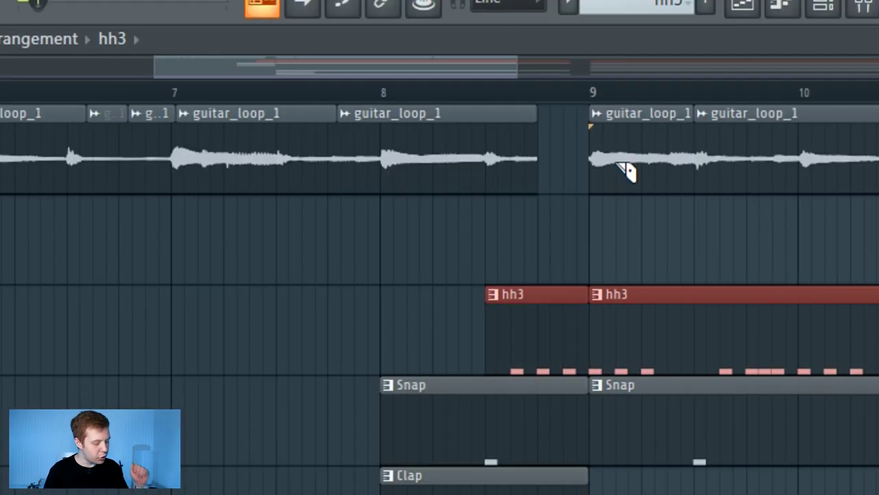
{"action": "left_click_drag", "start_coordinate": [498, 131], "coordinate": [502, 194]}
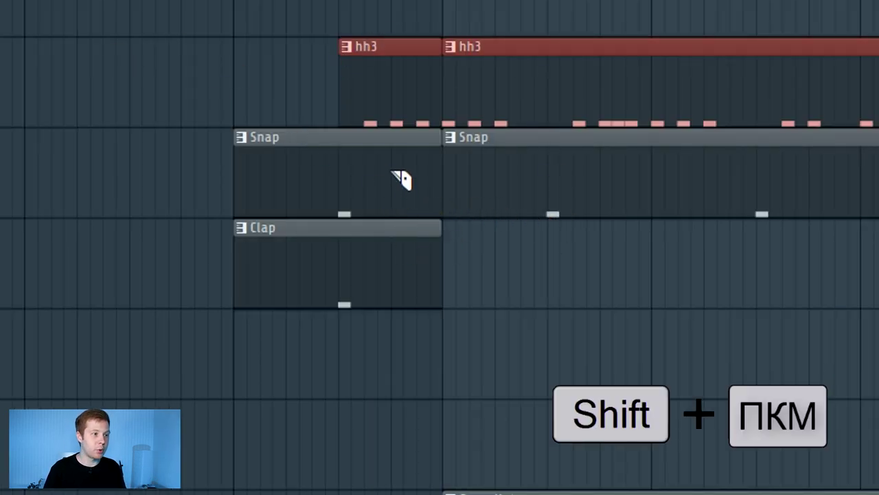
{"action": "left_click_drag", "start_coordinate": [396, 138], "coordinate": [397, 288]}
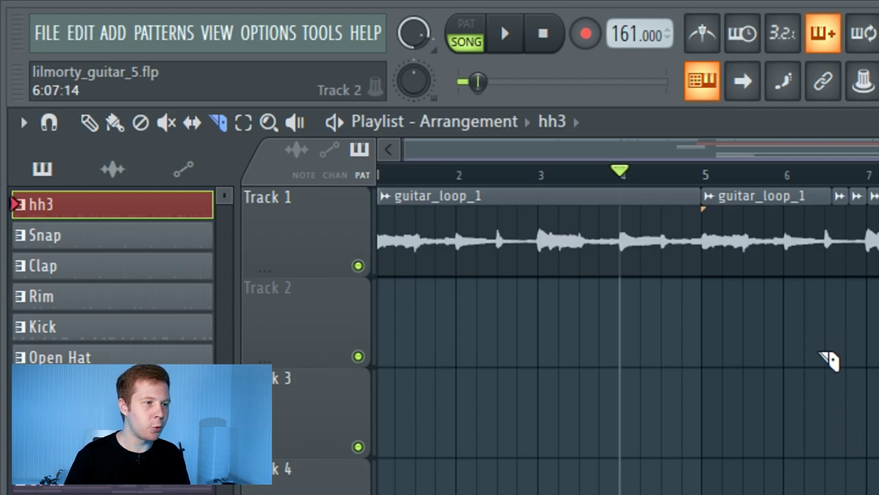
Step: Play and stop the song from the start, both before and after selecting the Playback tool
{"action": "scroll", "coordinate": [851, 481], "scroll_direction": "down", "scroll_amount": 3}
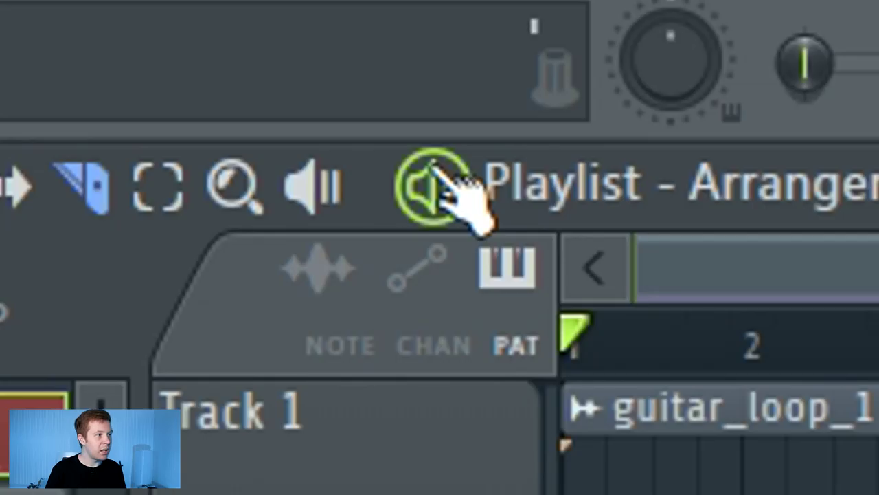
{"action": "key", "text": "space"}
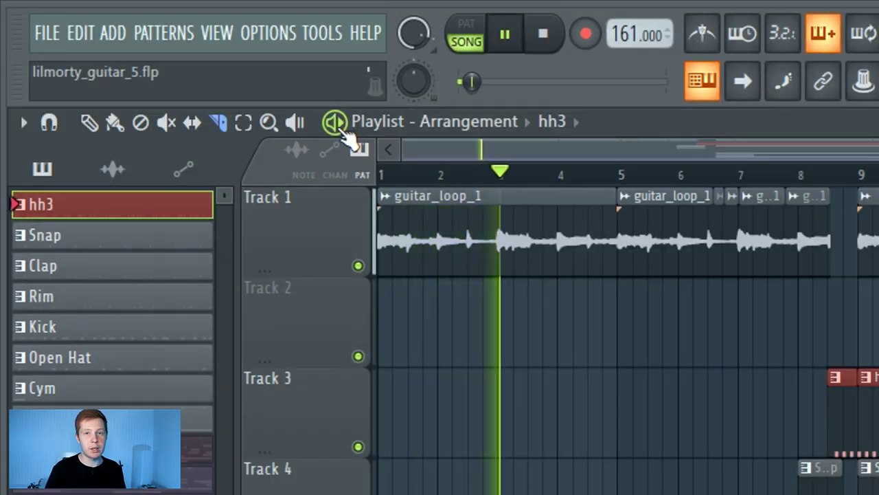
{"action": "key", "text": "space"}
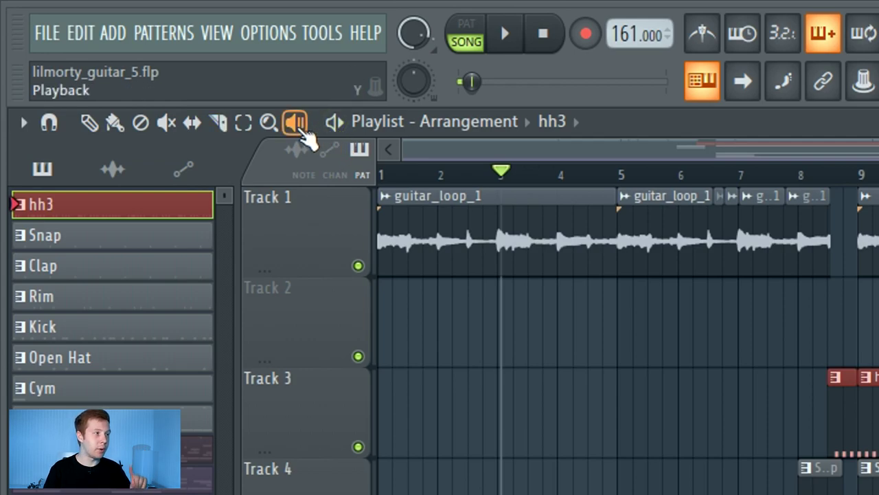
{"action": "left_click", "coordinate": [336, 126]}
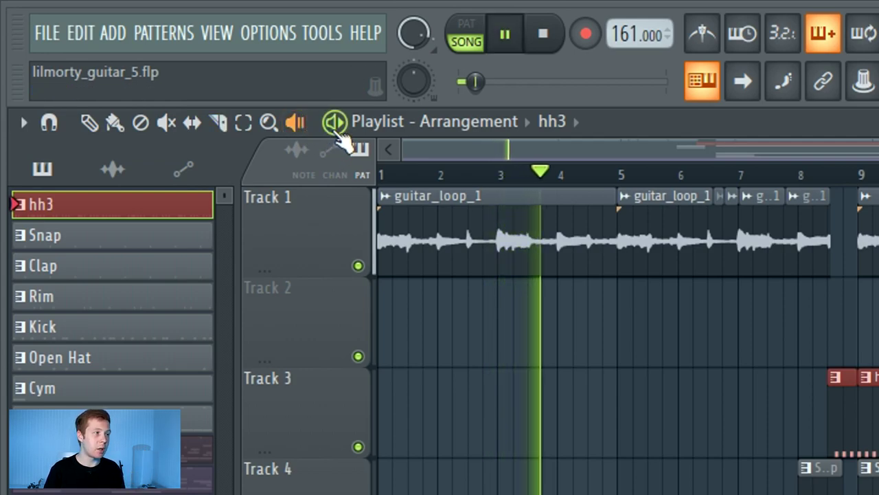
{"action": "left_click", "coordinate": [338, 136]}
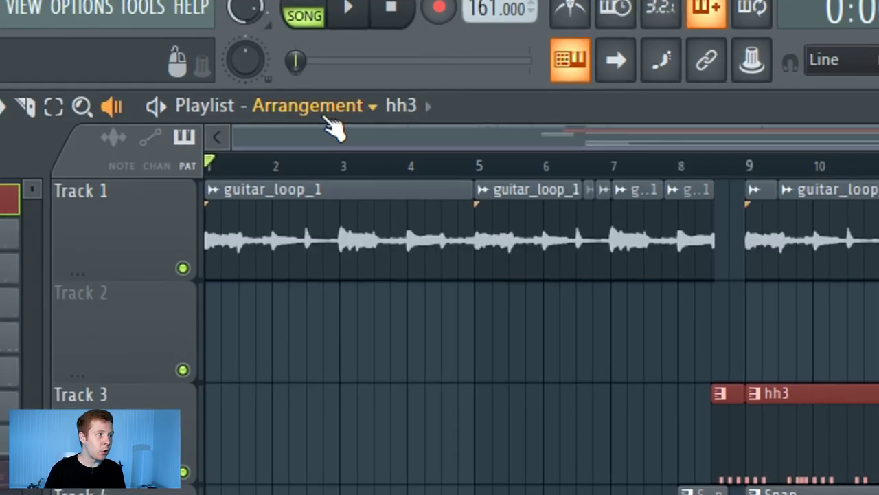
Step: Clone the current arrangement as Arrangement_2 and delete all its hh3, Snap, Clap and Rim clips
{"action": "left_click", "coordinate": [485, 124]}
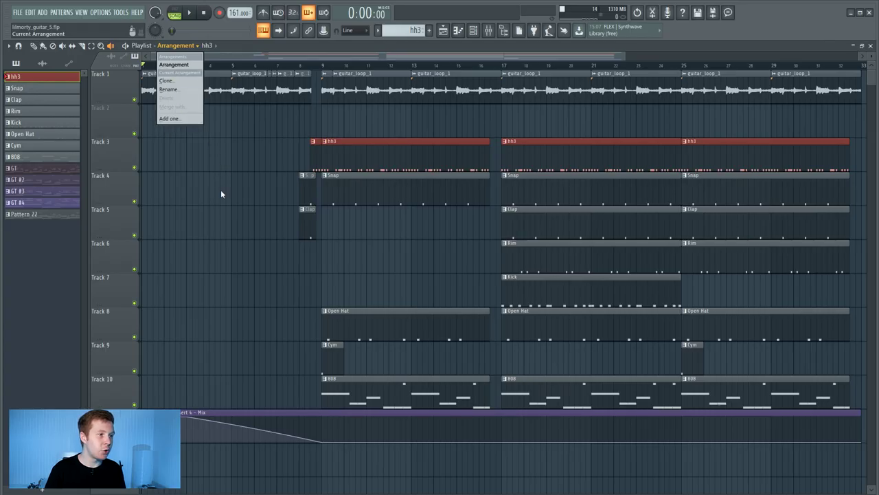
{"action": "left_click", "coordinate": [223, 205]}
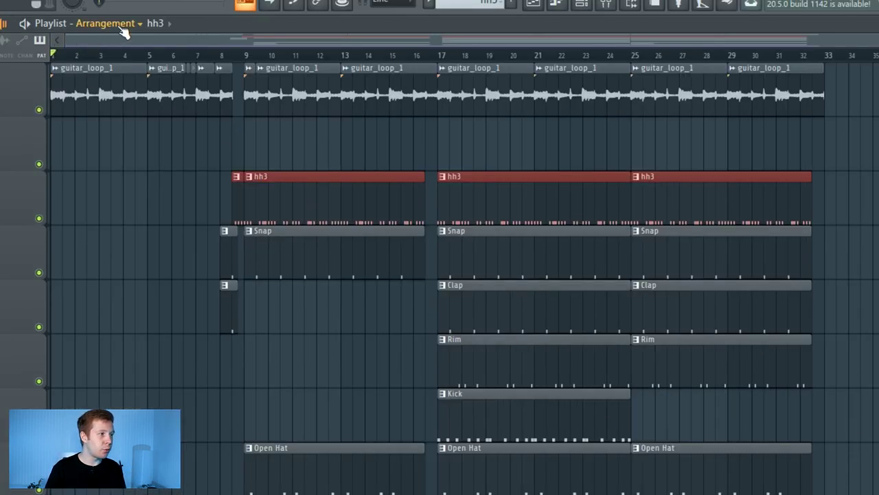
{"action": "left_click", "coordinate": [123, 24]}
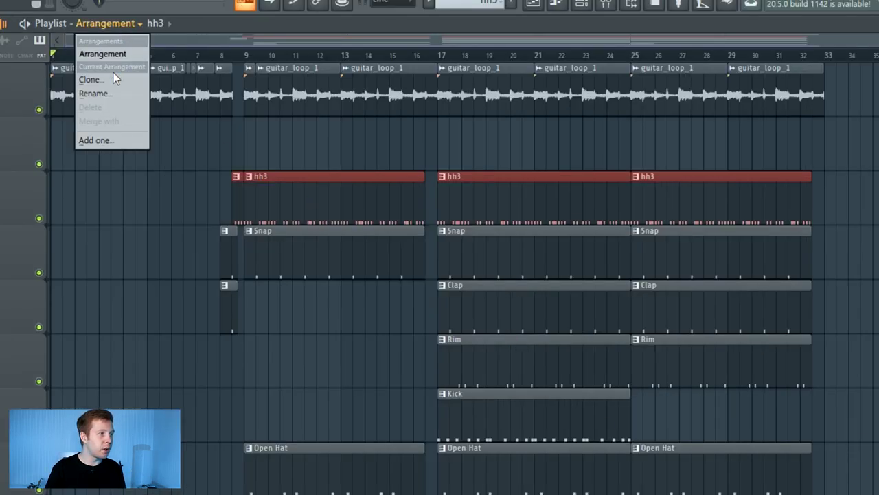
{"action": "left_click", "coordinate": [115, 79]}
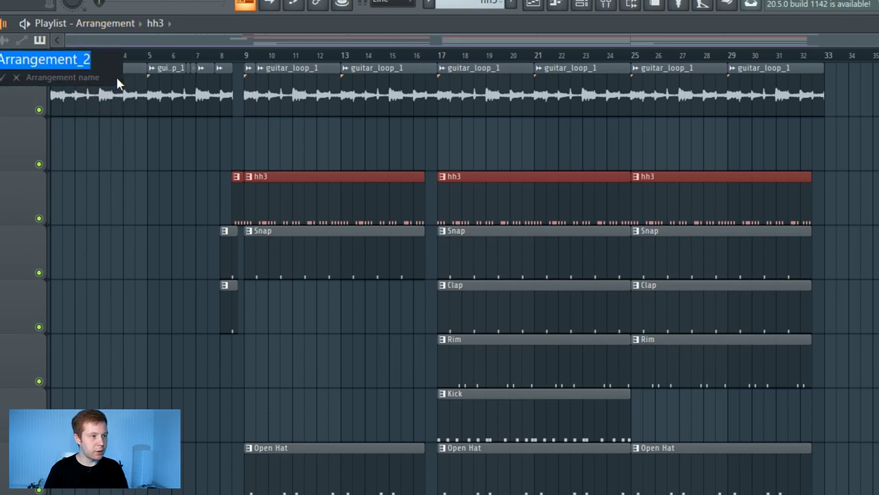
{"action": "key", "text": "Return"}
{"action": "left_click_drag", "start_coordinate": [114, 144], "coordinate": [873, 367]}
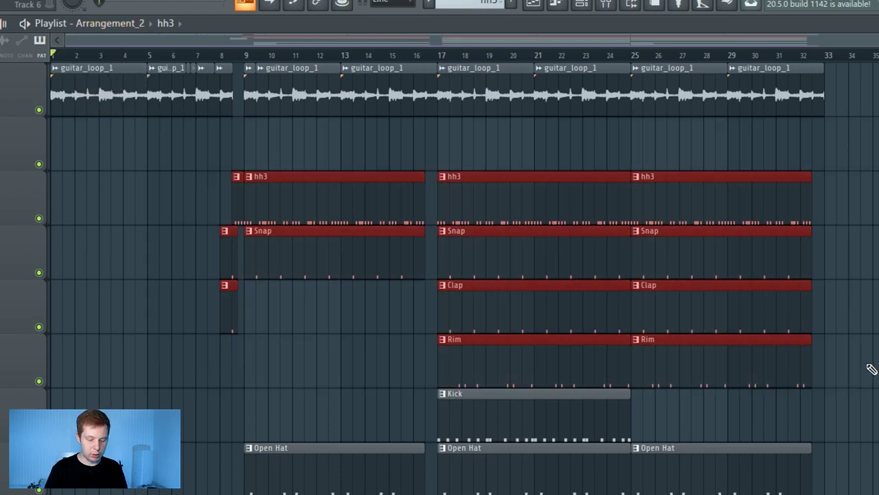
{"action": "key", "text": "Delete"}
Step: Switch back to the original Arrangement, return to Arrangement_2, and open Arrangement_3
{"action": "left_click", "coordinate": [136, 26]}
{"action": "left_click", "coordinate": [129, 54]}
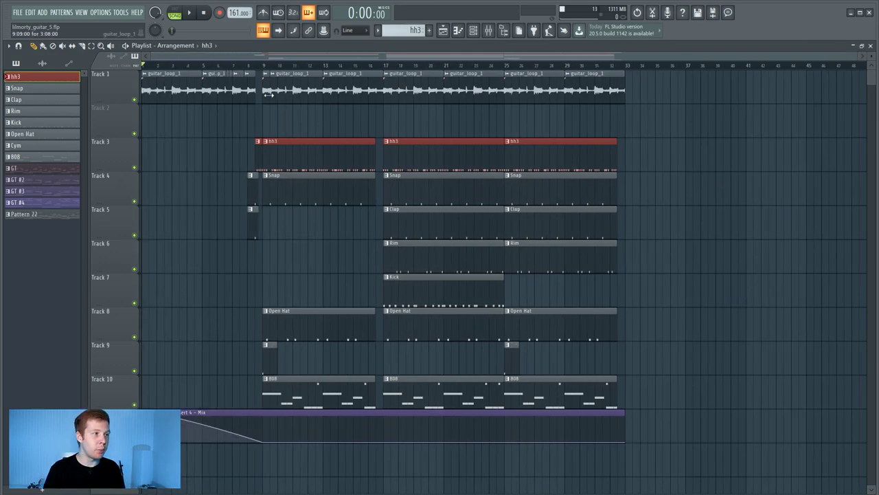
{"action": "left_click", "coordinate": [186, 48]}
{"action": "left_click", "coordinate": [180, 75]}
{"action": "left_click", "coordinate": [177, 45]}
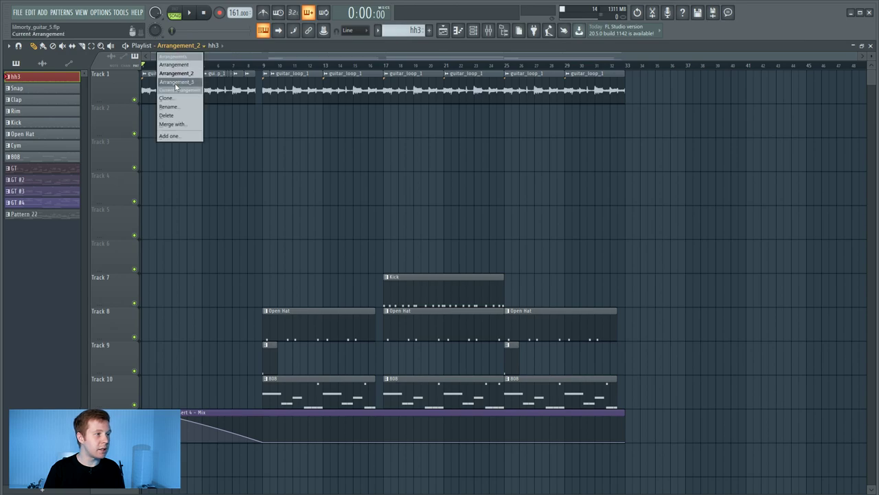
{"action": "left_click", "coordinate": [183, 86]}
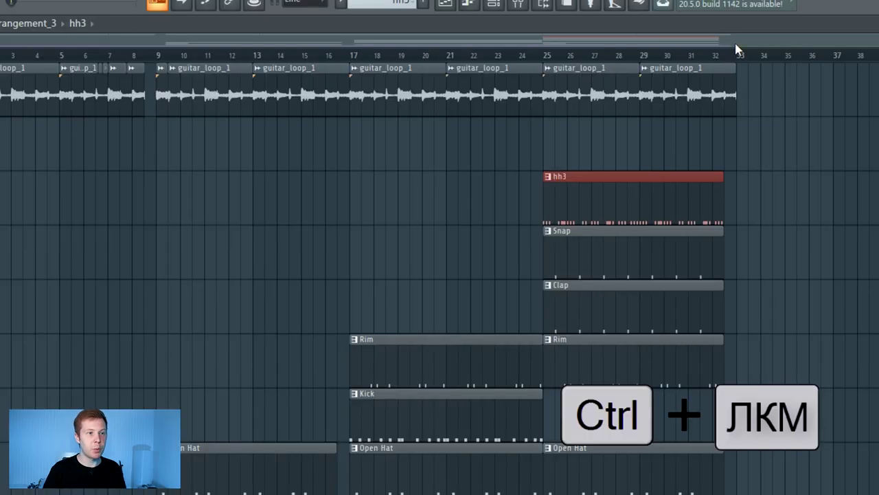
Step: Zoom the playlist timeline in around bars 25 to 31 and back out to the whole arrangement
{"action": "left_click_drag", "start_coordinate": [734, 41], "coordinate": [549, 38]}
{"action": "left_click_drag", "start_coordinate": [478, 66], "coordinate": [410, 76]}
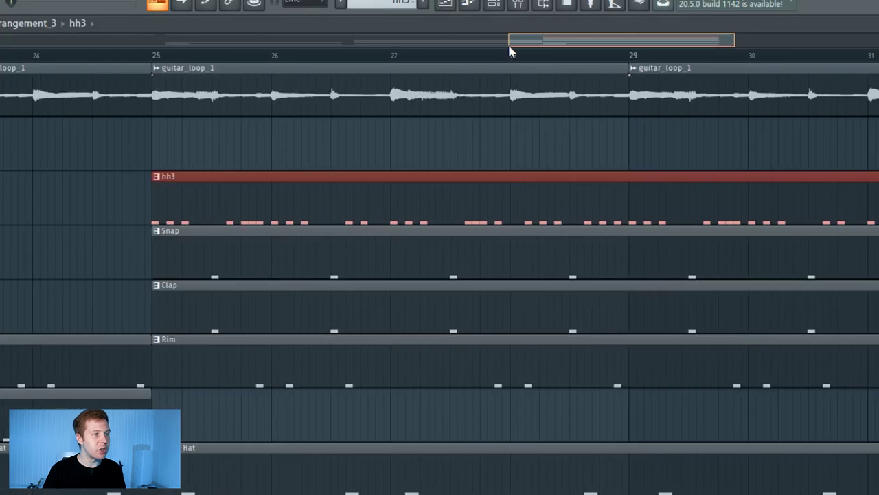
{"action": "left_click_drag", "start_coordinate": [509, 51], "coordinate": [544, 44]}
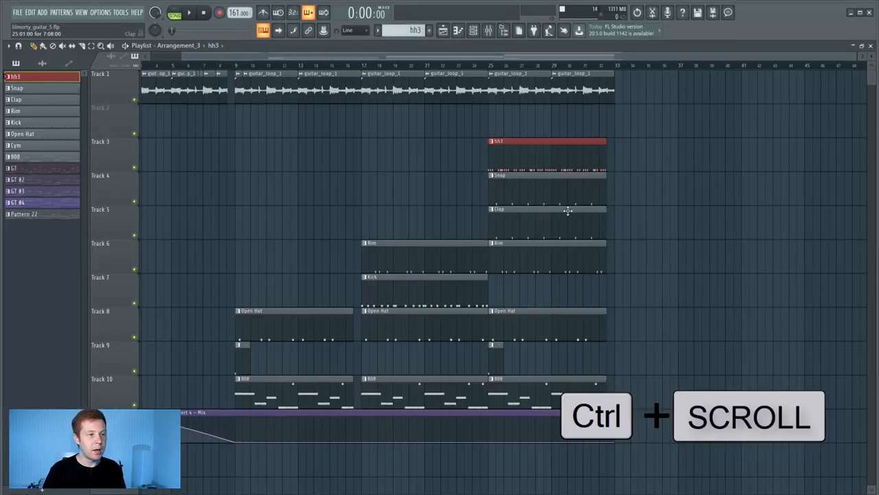
Step: Zoom the playlist timeline in and out, scroll through the lower tracks and back, and enlarge the track height
{"action": "scroll", "coordinate": [557, 224], "scroll_direction": "up", "scroll_amount": 5}
{"action": "scroll", "coordinate": [558, 224], "scroll_direction": "down", "scroll_amount": 5}
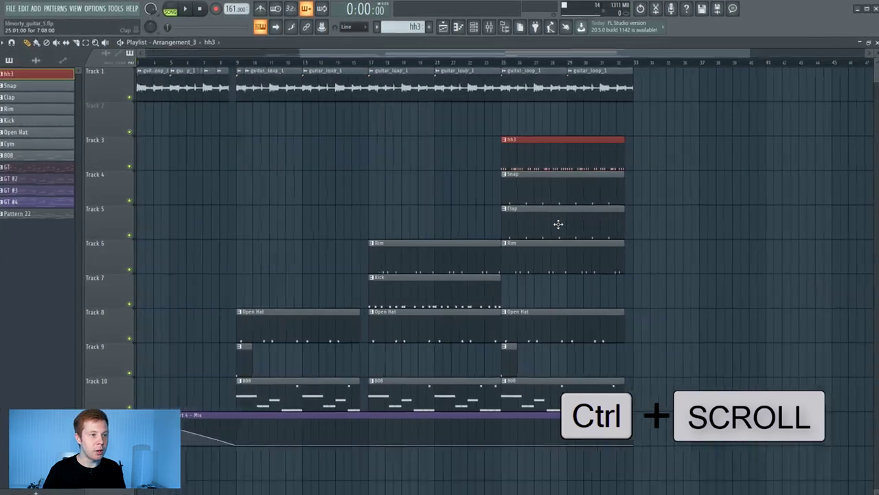
{"action": "scroll", "coordinate": [558, 224], "scroll_direction": "up", "scroll_amount": 4}
{"action": "scroll", "coordinate": [558, 225], "scroll_direction": "down", "scroll_amount": 4}
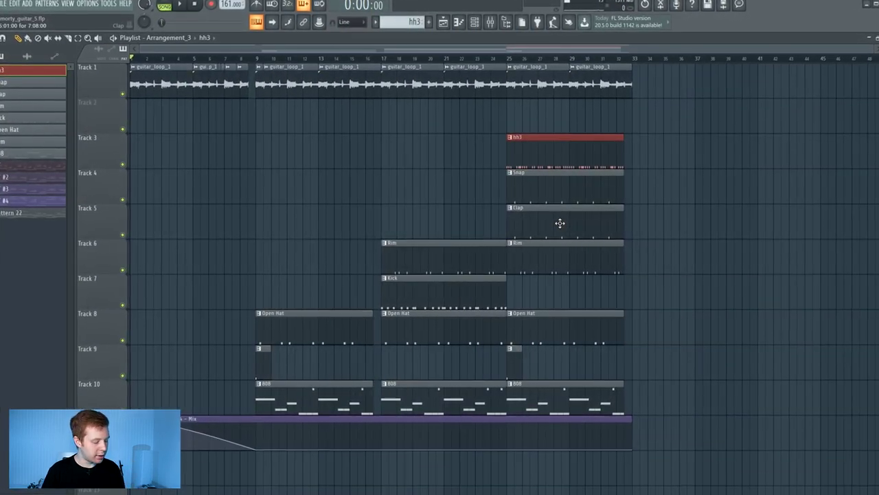
{"action": "scroll", "coordinate": [556, 218], "scroll_direction": "down", "scroll_amount": 5}
{"action": "scroll", "coordinate": [554, 219], "scroll_direction": "up", "scroll_amount": 4}
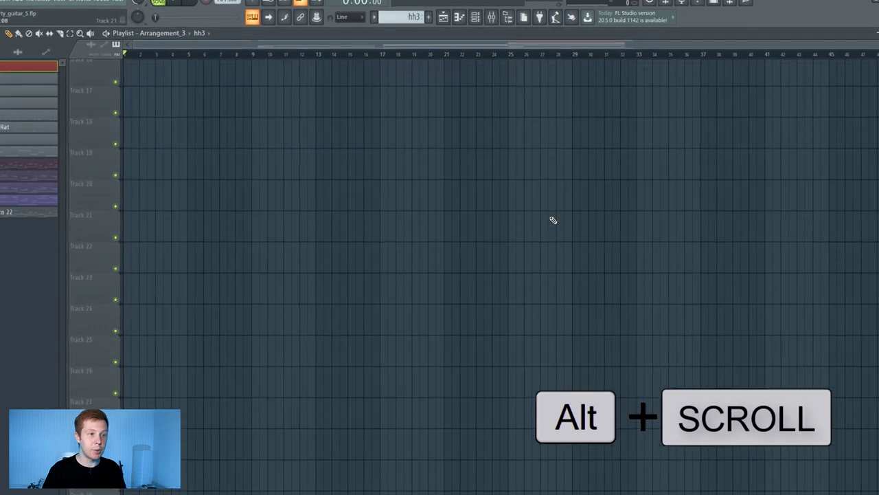
{"action": "scroll", "coordinate": [553, 220], "scroll_direction": "down", "scroll_amount": 4}
{"action": "scroll", "coordinate": [554, 220], "scroll_direction": "up", "scroll_amount": 4}
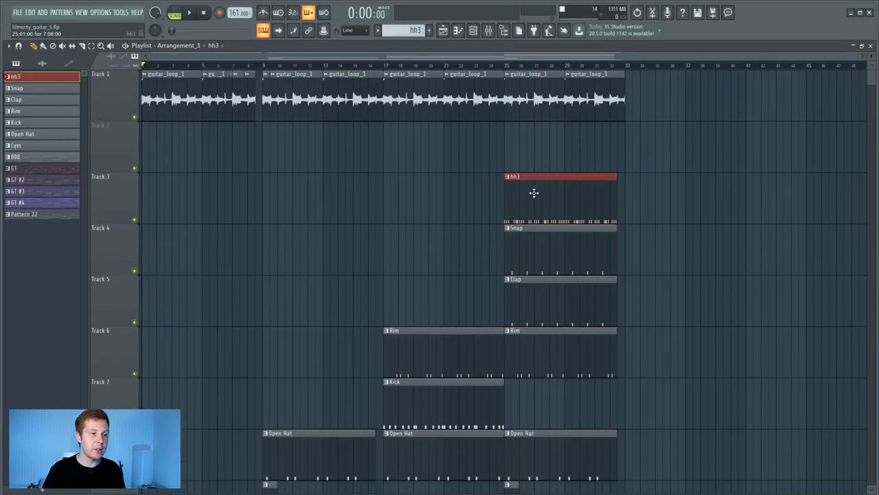
Step: Delete the hh3 clip on Track 3, and nudge the Track 4 Snap clip and its contents along the timeline
{"action": "right_click", "coordinate": [534, 193]}
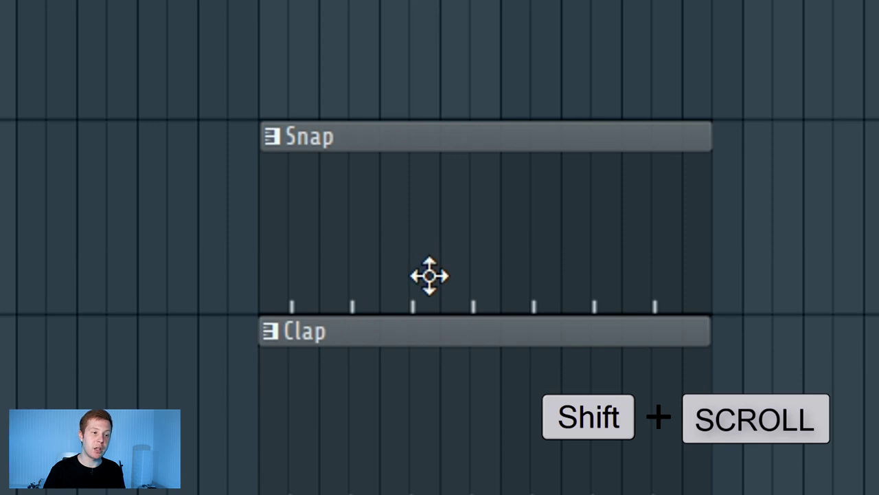
{"action": "scroll", "coordinate": [549, 258], "scroll_direction": "down", "scroll_amount": 2}
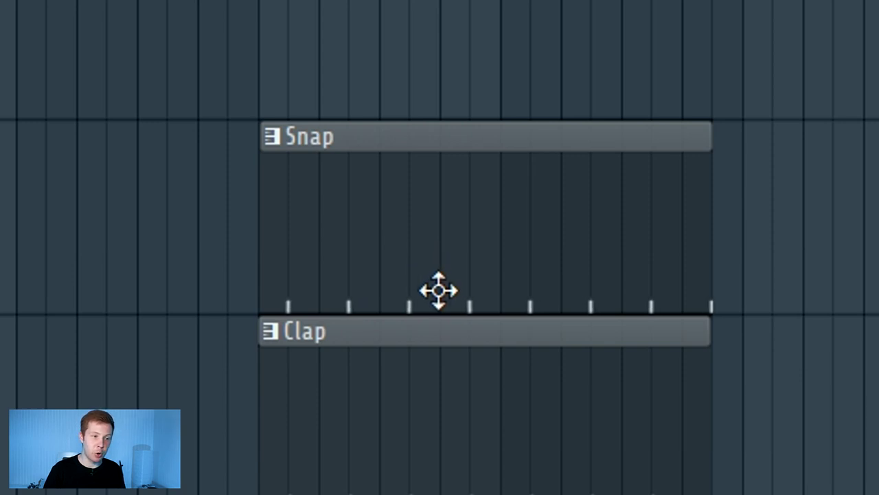
{"action": "scroll", "coordinate": [438, 290], "scroll_direction": "up", "scroll_amount": 1}
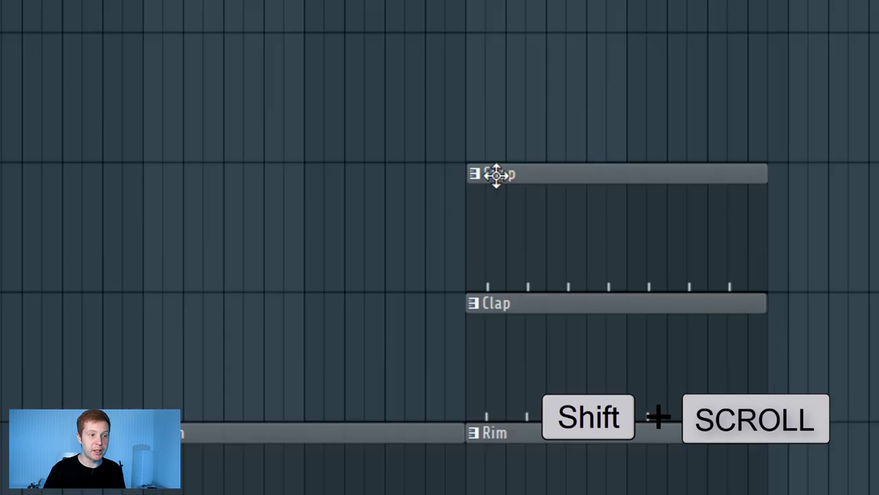
{"action": "scroll", "coordinate": [502, 176], "scroll_direction": "up", "scroll_amount": 2}
{"action": "scroll", "coordinate": [502, 176], "scroll_direction": "down", "scroll_amount": 5}
{"action": "scroll", "coordinate": [503, 175], "scroll_direction": "up", "scroll_amount": 2}
{"action": "scroll", "coordinate": [502, 175], "scroll_direction": "up", "scroll_amount": 1}
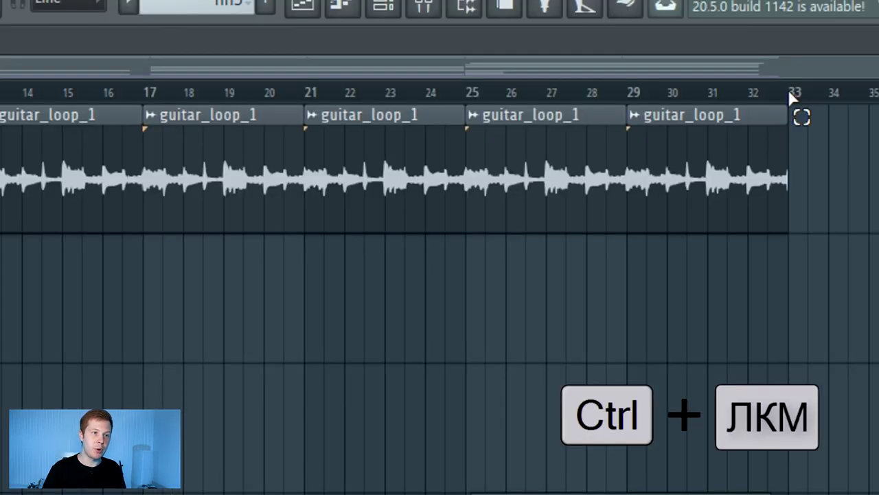
Step: Select bars 25 to 33 on the timeline with their clips, and extend the clip selection back to bar 17
{"action": "left_click_drag", "start_coordinate": [626, 68], "coordinate": [493, 74]}
{"action": "left_click_drag", "start_coordinate": [439, 111], "coordinate": [463, 104]}
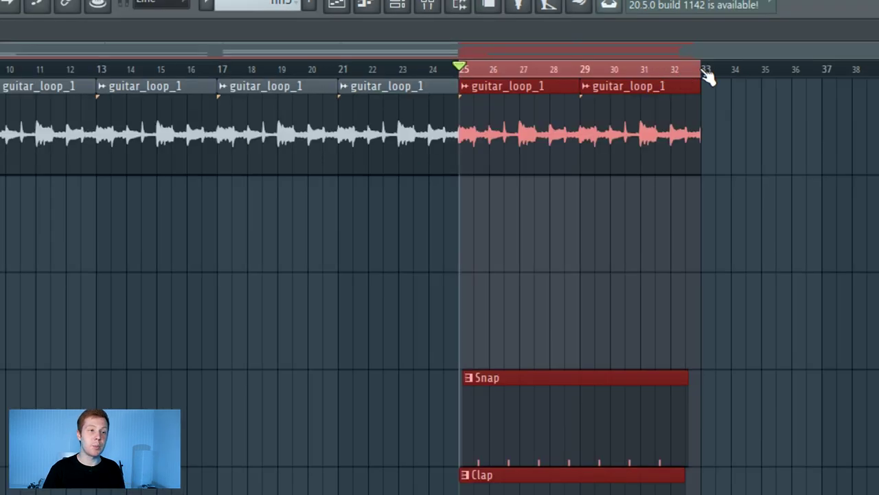
{"action": "left_click_drag", "start_coordinate": [792, 100], "coordinate": [0, 114]}
{"action": "left_click_drag", "start_coordinate": [0, 74], "coordinate": [843, 106]}
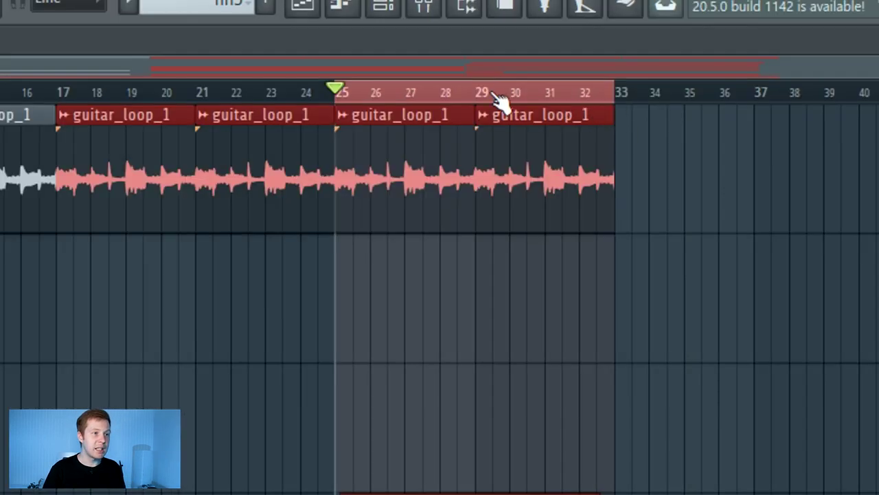
Step: Select bars 9 to 25 on the timeline and add a marker named Verce at bar 9
{"action": "left_click_drag", "start_coordinate": [484, 98], "coordinate": [206, 122]}
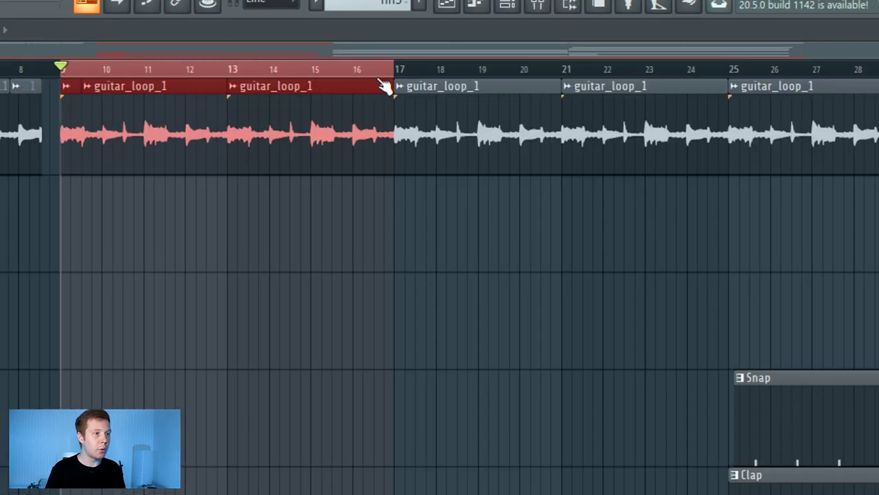
{"action": "left_click_drag", "start_coordinate": [384, 86], "coordinate": [732, 88]}
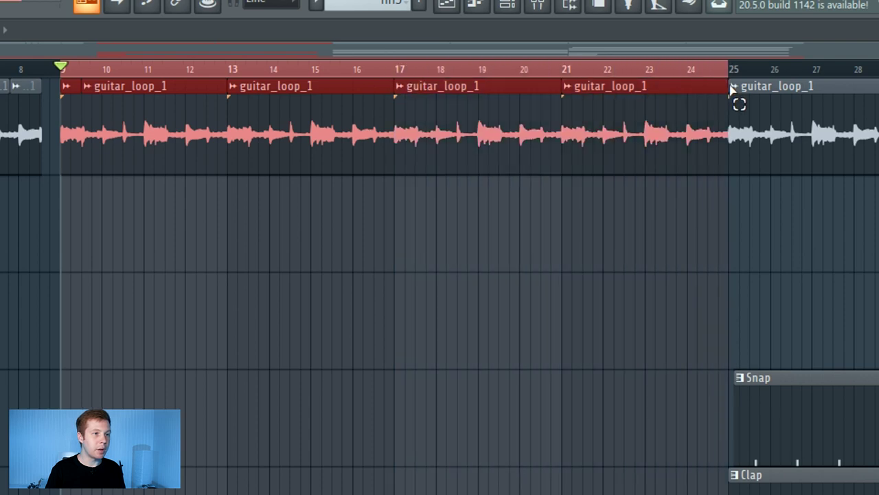
{"action": "key", "text": "alt+t"}
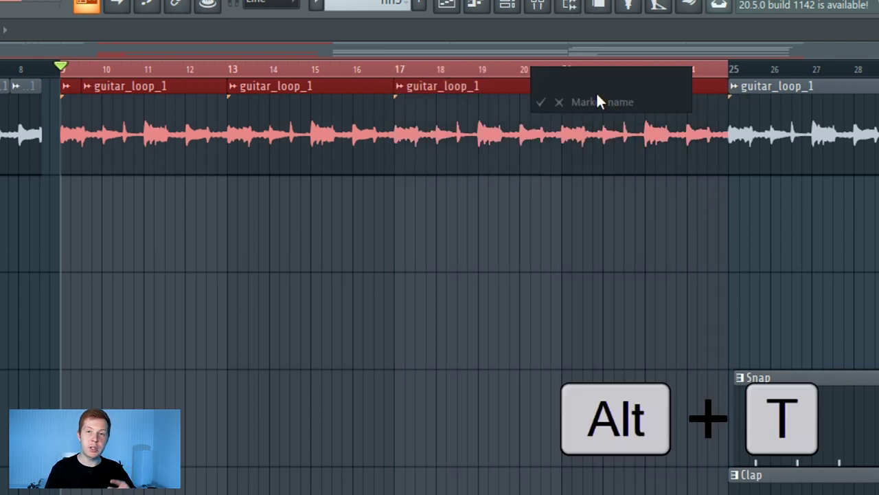
{"action": "type", "text": "Verce"}
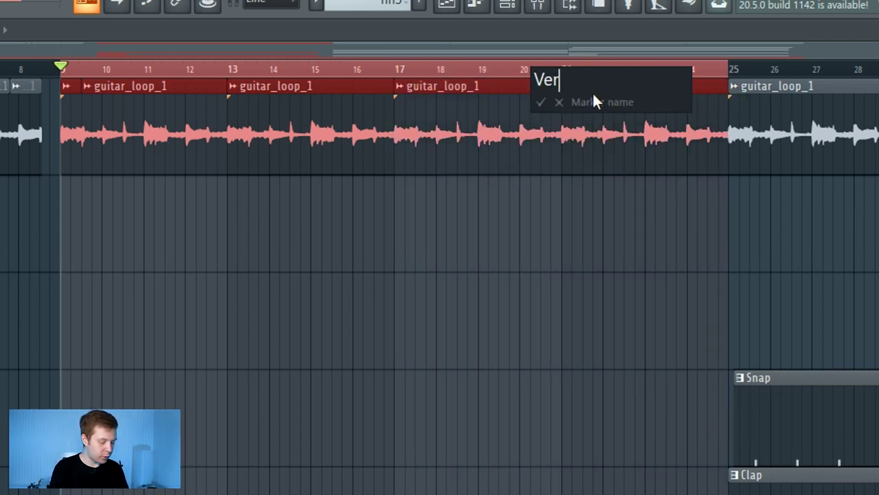
{"action": "key", "text": "Return"}
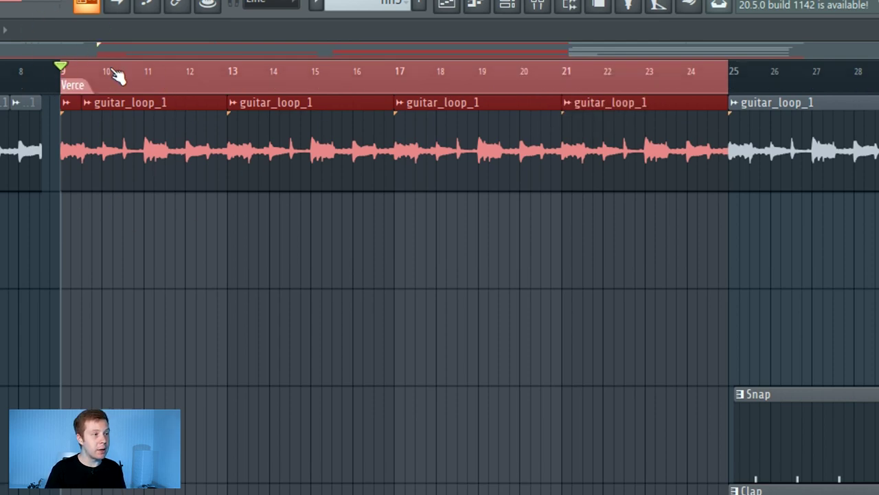
Step: Clear the timeline selection, add a marker named Intro and move it to bar 1
{"action": "left_click", "coordinate": [173, 86]}
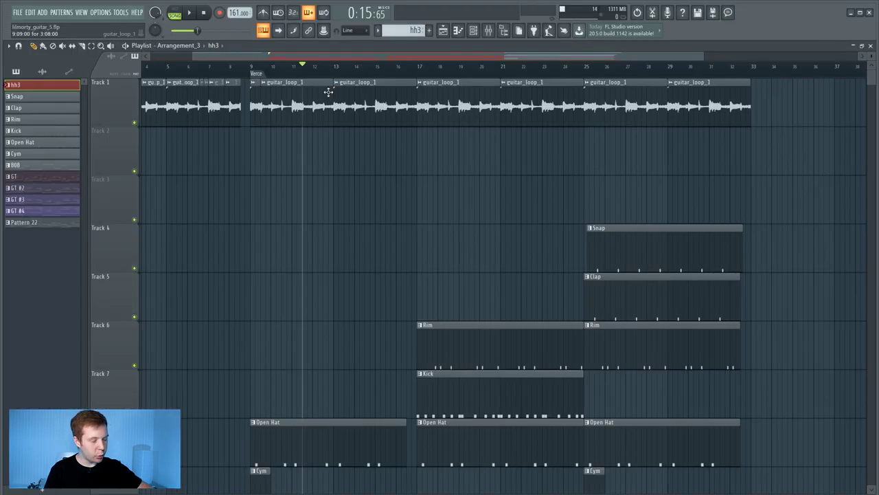
{"action": "key", "text": "alt+t"}
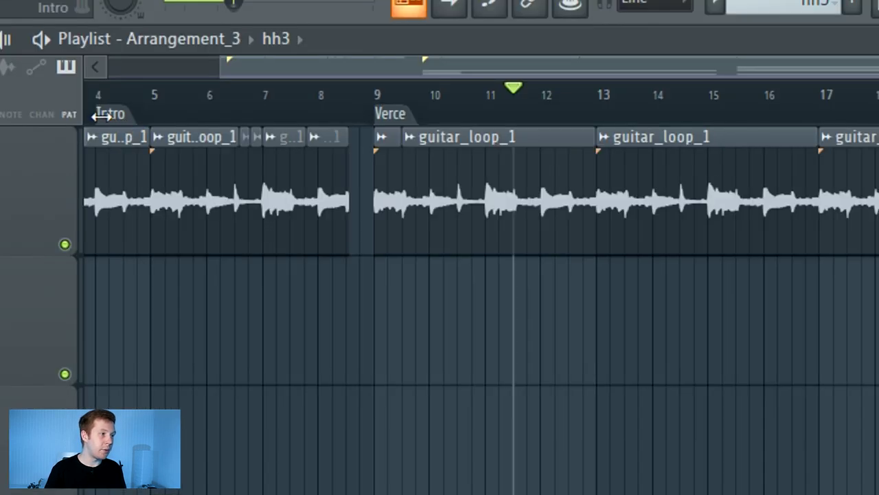
{"action": "left_click_drag", "start_coordinate": [120, 125], "coordinate": [41, 114]}
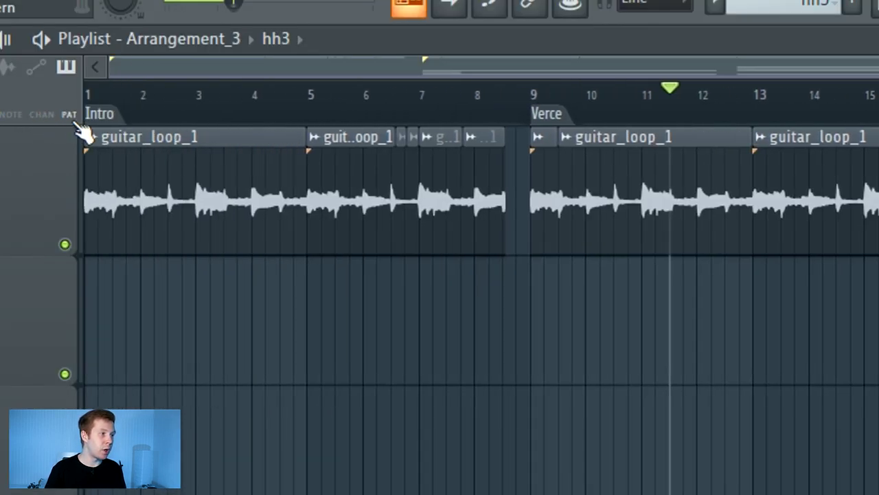
Step: Place a loop marker at bar 17 and test the loop by playing from just before bar 32
{"action": "left_click", "coordinate": [761, 88]}
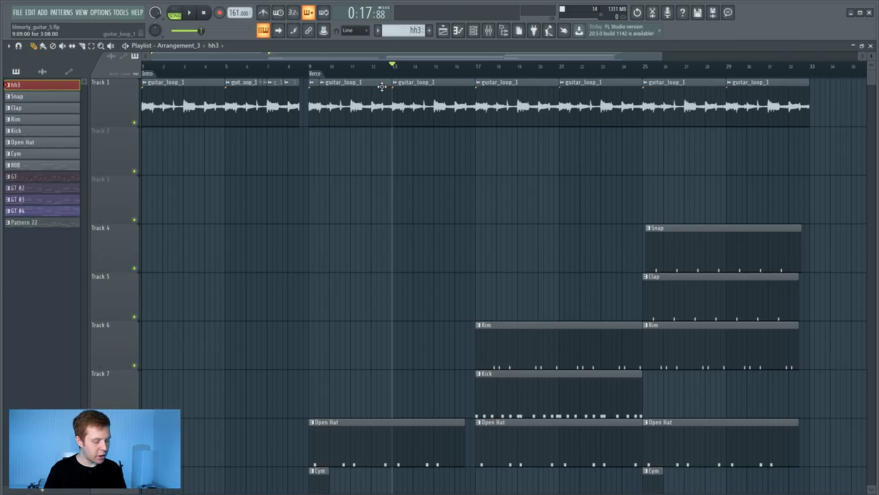
{"action": "key", "text": "shift+t"}
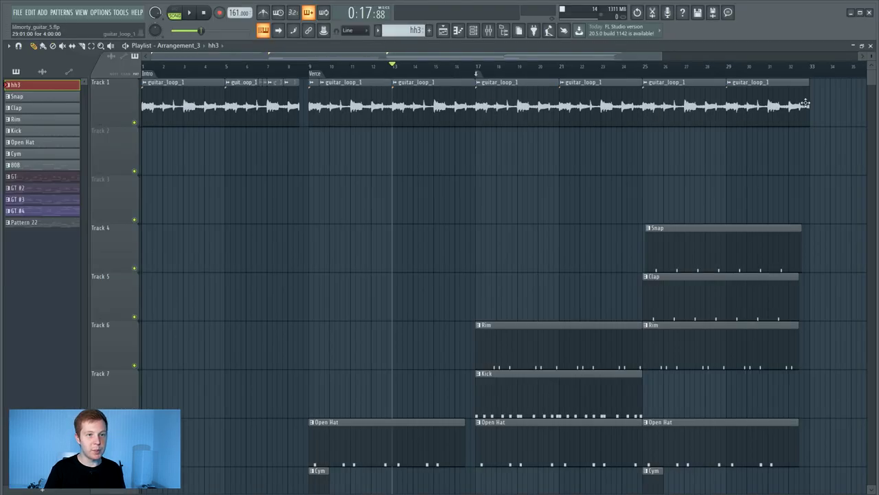
{"action": "left_click", "coordinate": [785, 65]}
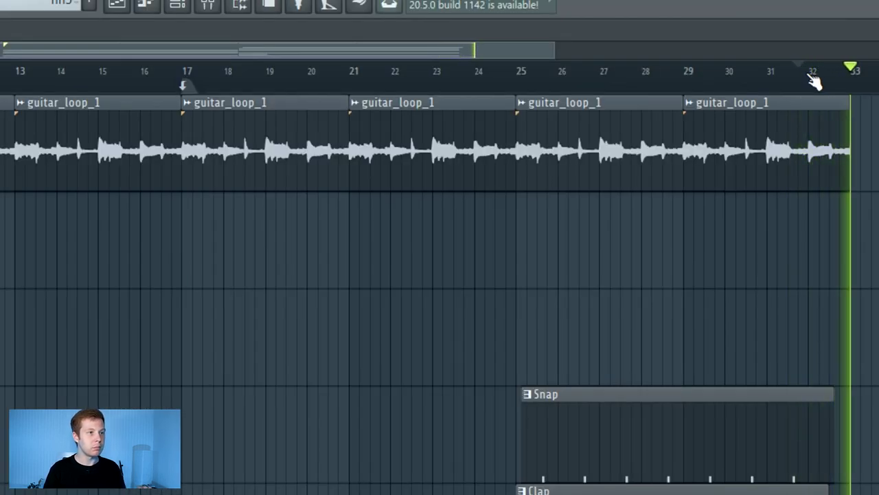
{"action": "key", "text": "space"}
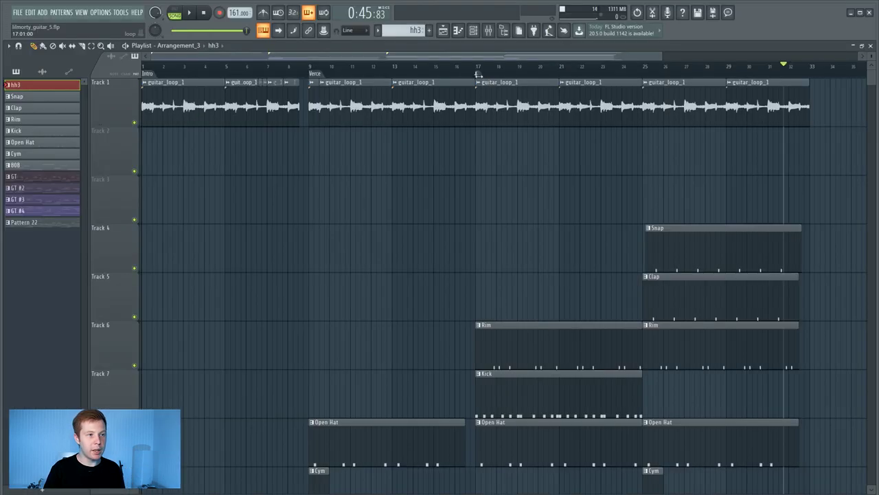
Step: Delete the loop marker at bar 17, resume playback near the end of the song, and stop it
{"action": "right_click", "coordinate": [185, 86]}
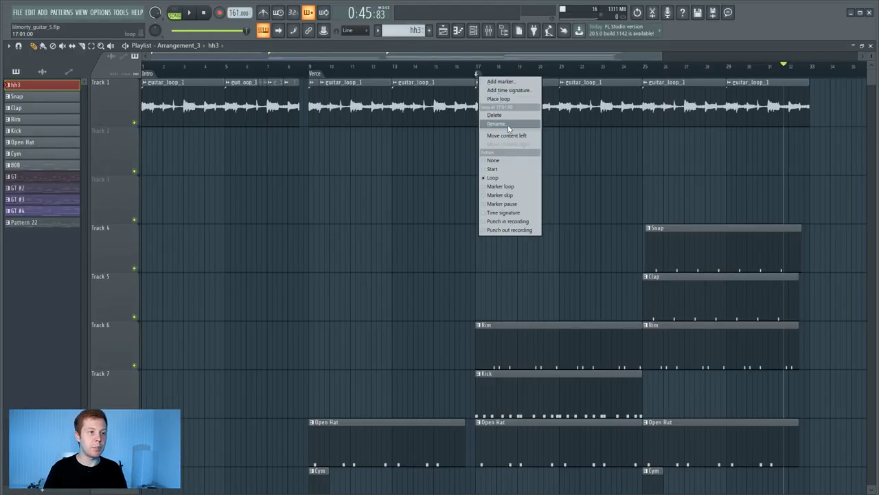
{"action": "left_click", "coordinate": [494, 114]}
{"action": "key", "text": "space"}
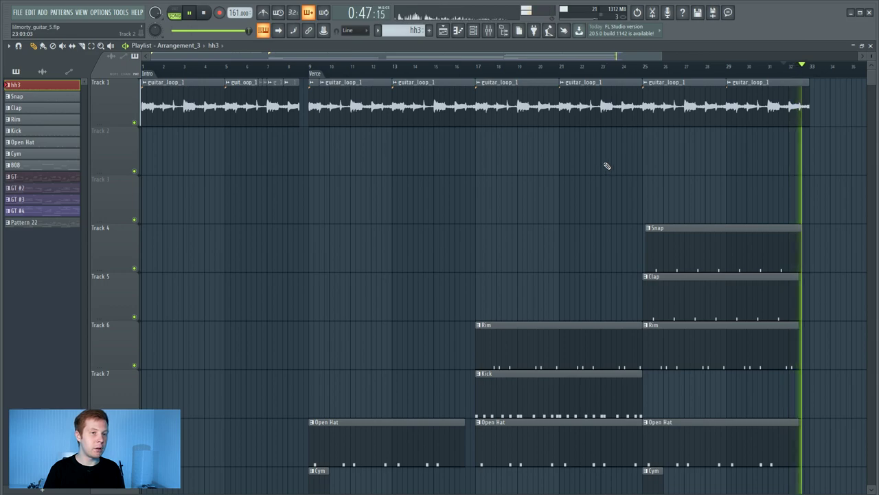
{"action": "key", "text": "space"}
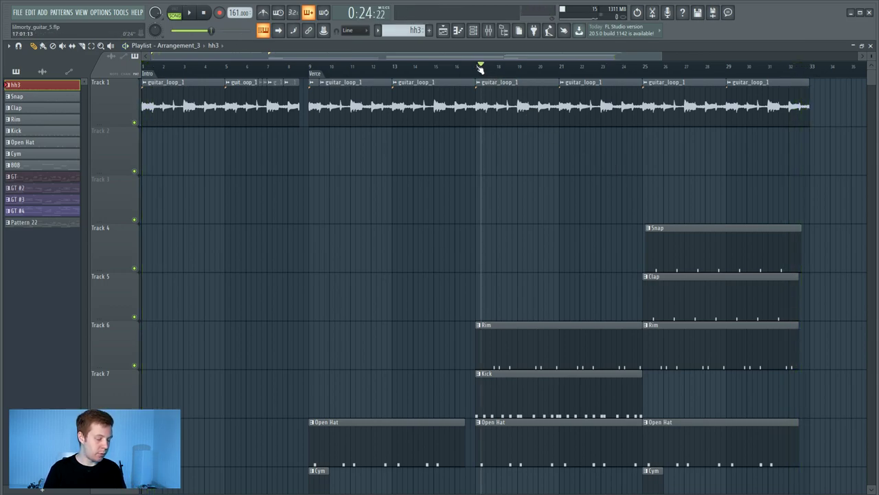
Step: Place the loop marker at bar 17 again, play from about bar 32 to check the loop, and stop playback
{"action": "left_click", "coordinate": [801, 70]}
{"action": "key", "text": "space"}
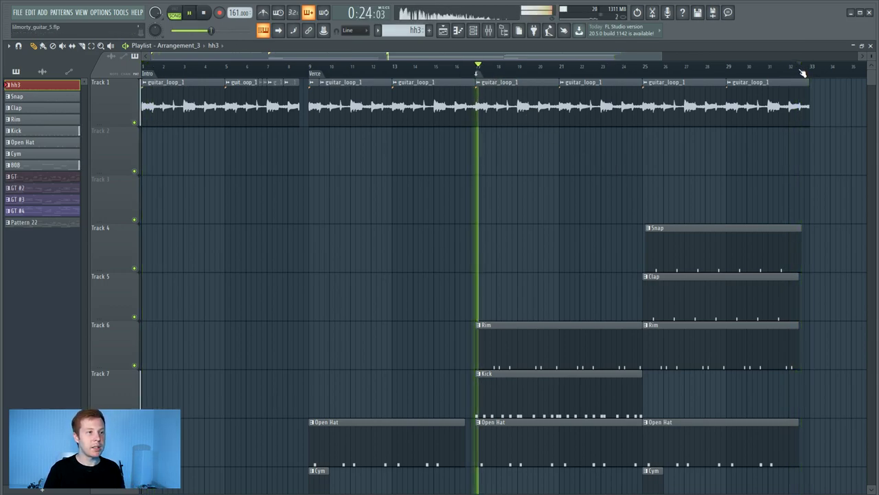
{"action": "key", "text": "space"}
Step: Copy the Track 6 Rim clip at bar 17 to bar 9 on Track 3 and make the copy unique
{"action": "left_click_drag", "start_coordinate": [534, 341], "coordinate": [373, 186]}
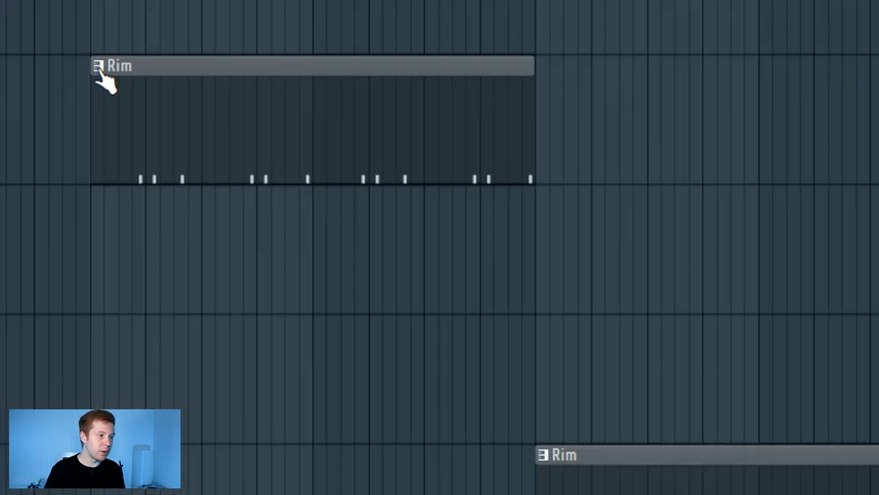
{"action": "left_click", "coordinate": [100, 67]}
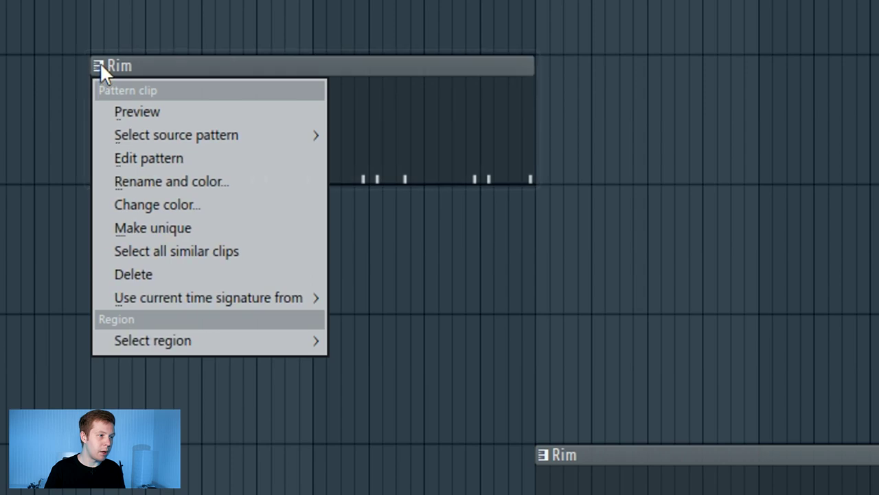
{"action": "left_click", "coordinate": [159, 228]}
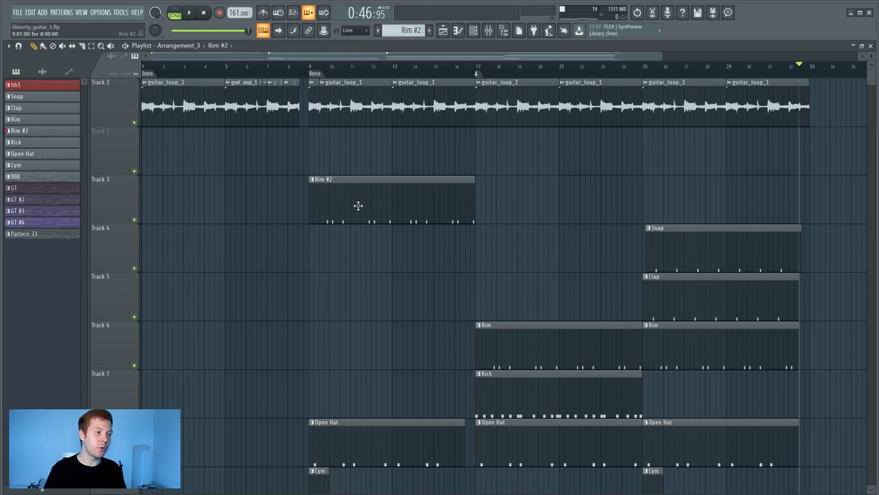
Step: Delete the three notes in bars 3 and 4 of the Rim #2 pattern in the Piano roll and return to the playlist
{"action": "double_click", "coordinate": [358, 206]}
{"action": "right_click", "coordinate": [357, 269], "text": "ctrl"}
{"action": "left_click_drag", "start_coordinate": [289, 193], "coordinate": [418, 276]}
{"action": "key", "text": "Delete"}
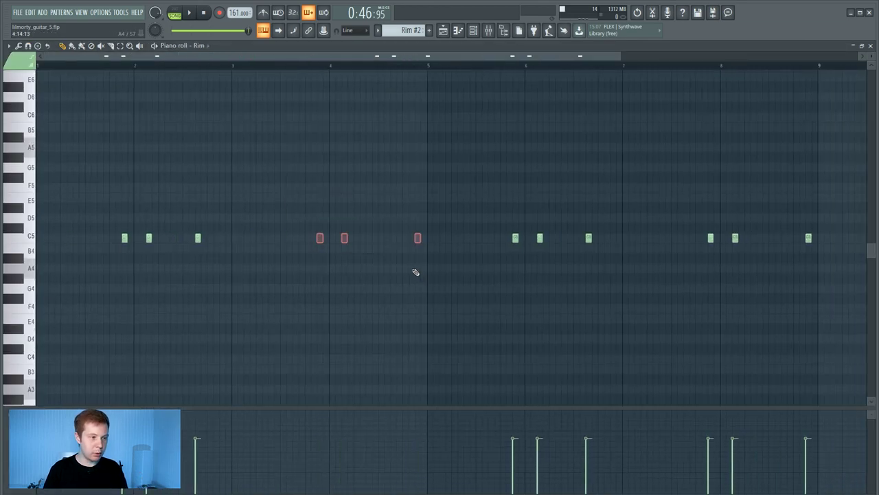
{"action": "left_click", "coordinate": [870, 46]}
{"action": "key", "text": "F6"}
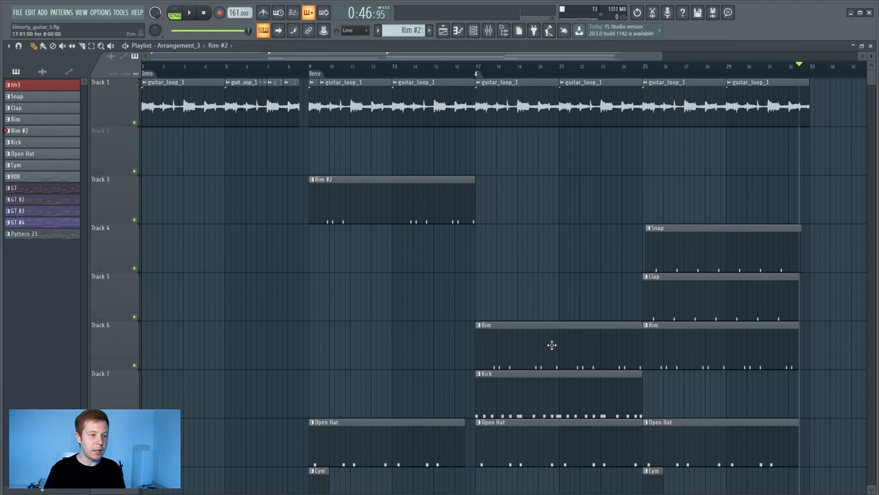